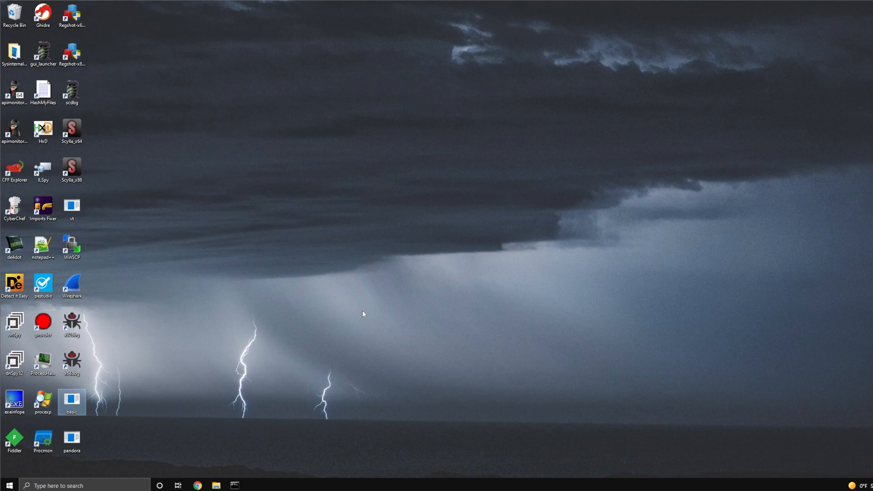
Load basic.exe from the desktop into pestudio and move the pestudio window clear of the desktop icons.
{"action": "left_click", "coordinate": [381, 310]}
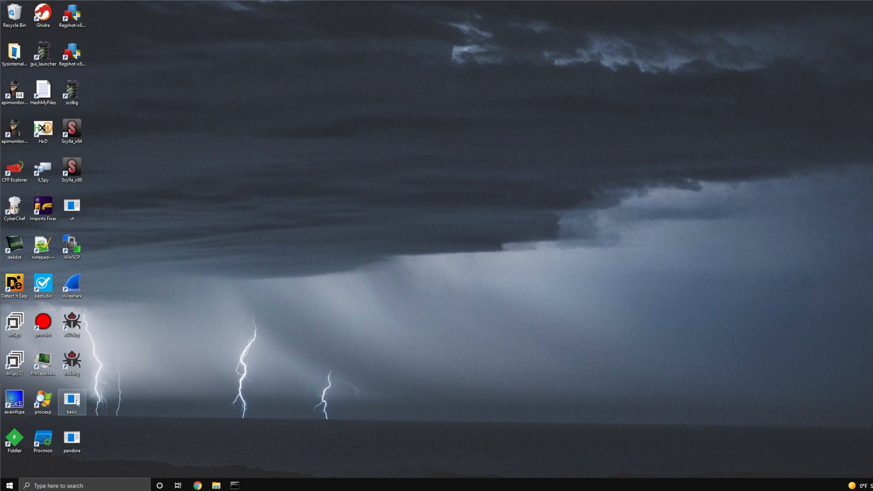
{"action": "left_click_drag", "start_coordinate": [77, 402], "coordinate": [45, 300]}
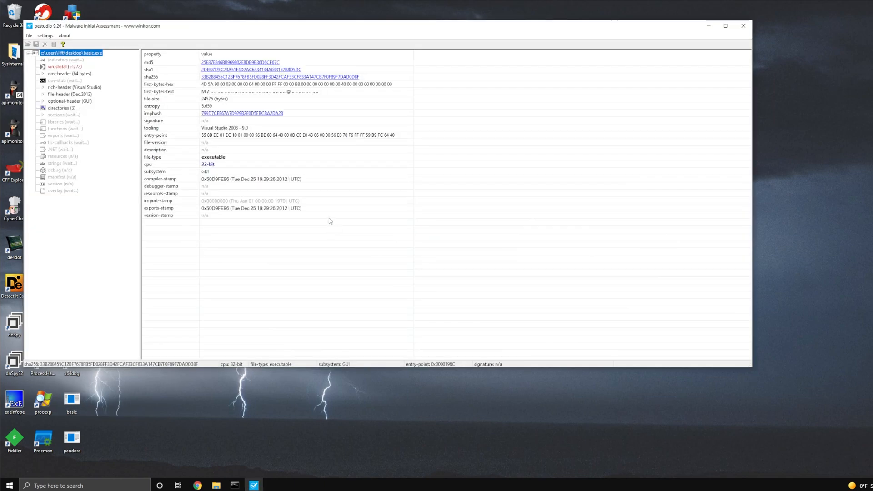
{"action": "left_click_drag", "start_coordinate": [359, 51], "coordinate": [379, 60]}
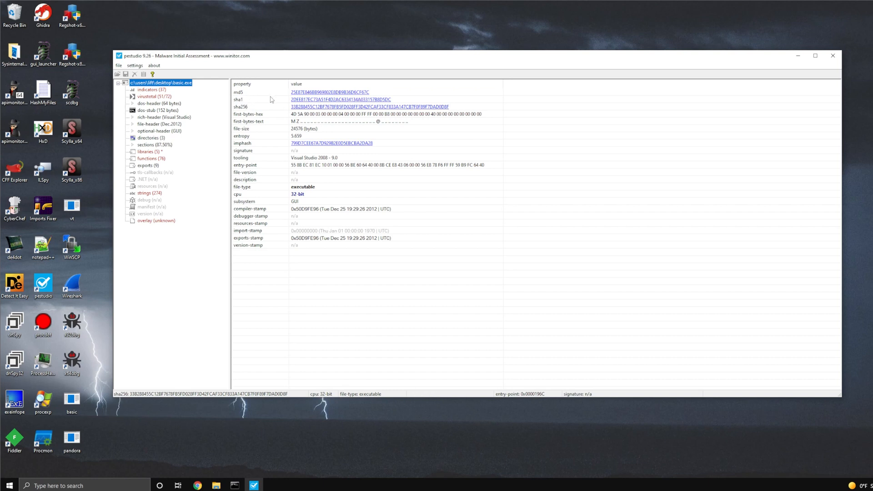
Review the VirusTotal engine verdicts for basic.exe, including the F-Secure and Malwarebytes entries.
{"action": "left_click", "coordinate": [167, 97]}
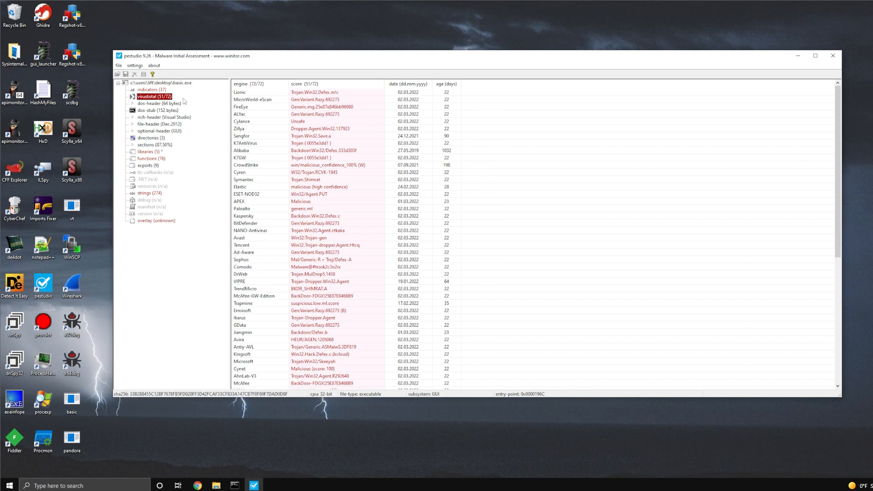
{"action": "scroll", "coordinate": [296, 305], "scroll_direction": "down", "scroll_amount": 10}
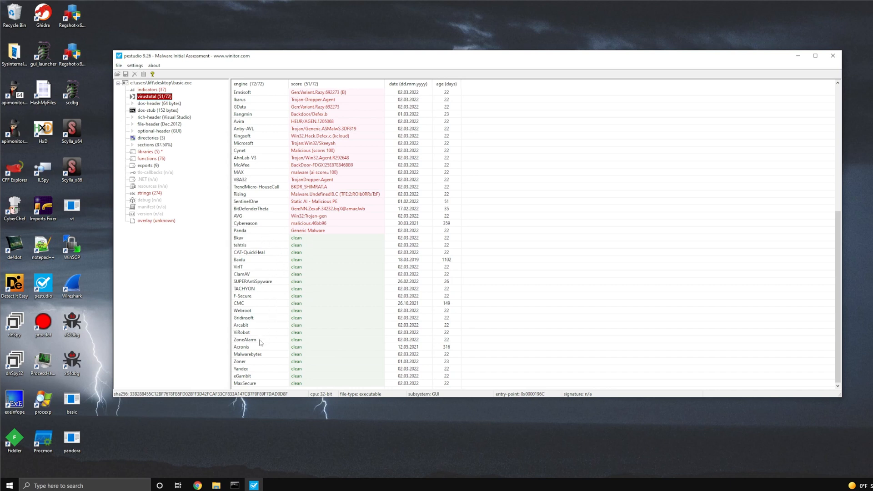
{"action": "scroll", "coordinate": [282, 306], "scroll_direction": "up", "scroll_amount": 2}
{"action": "scroll", "coordinate": [282, 305], "scroll_direction": "down", "scroll_amount": 2}
{"action": "left_click", "coordinate": [271, 356]}
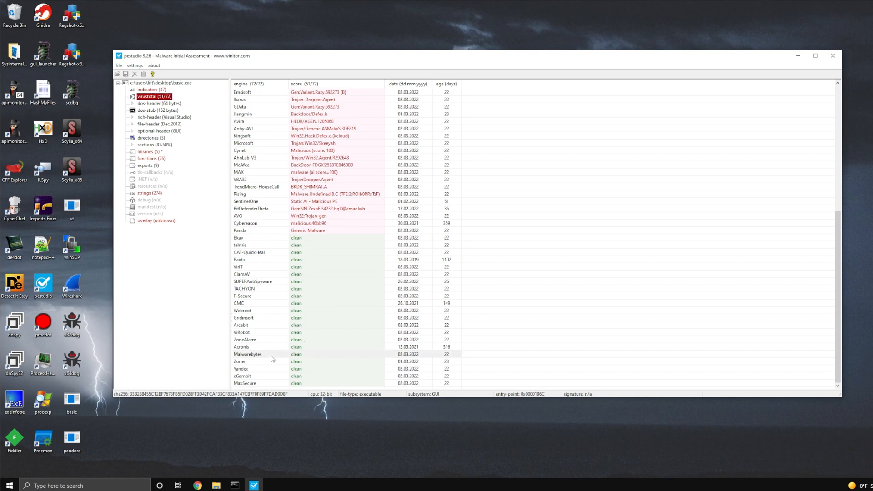
{"action": "left_click", "coordinate": [256, 297]}
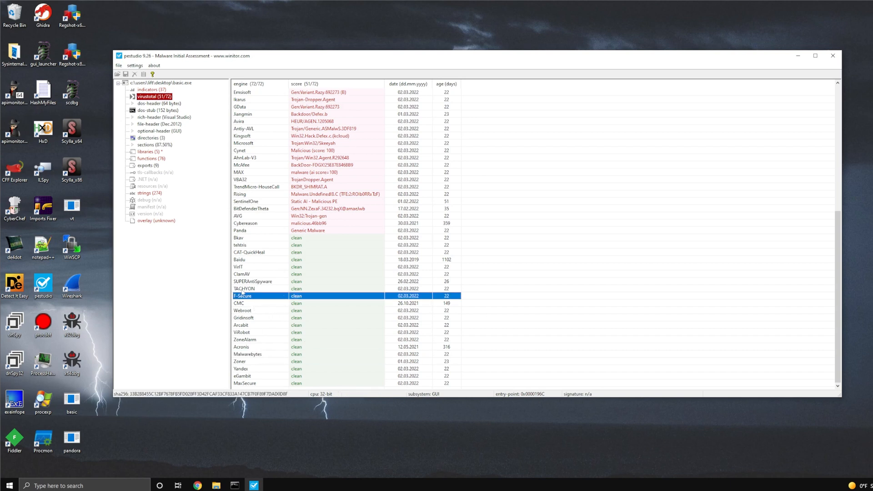
{"action": "left_click", "coordinate": [278, 357]}
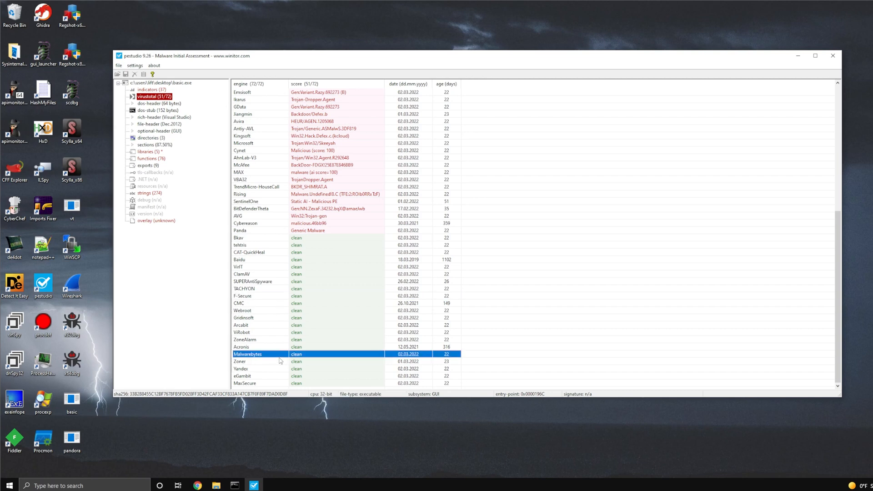
{"action": "scroll", "coordinate": [280, 357], "scroll_direction": "up", "scroll_amount": 10}
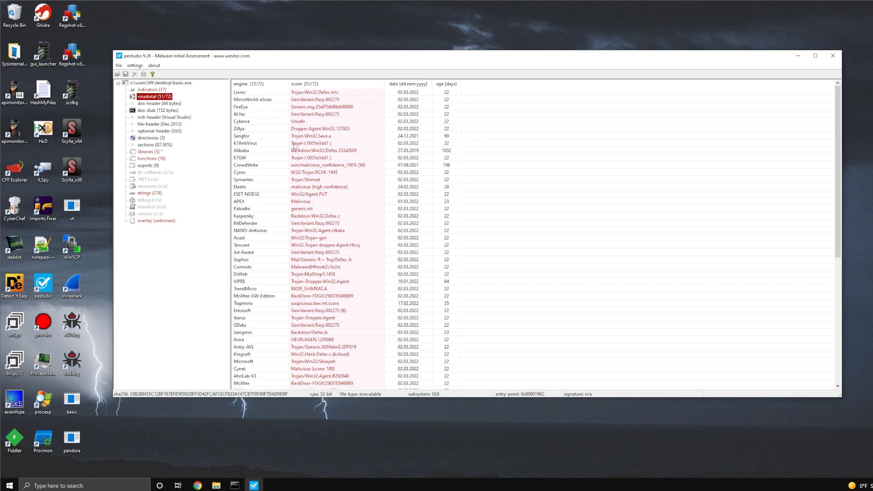
Examine the libraries and functions imported by basic.exe, checking which ones are marked as blacklisted.
{"action": "left_click", "coordinate": [142, 153]}
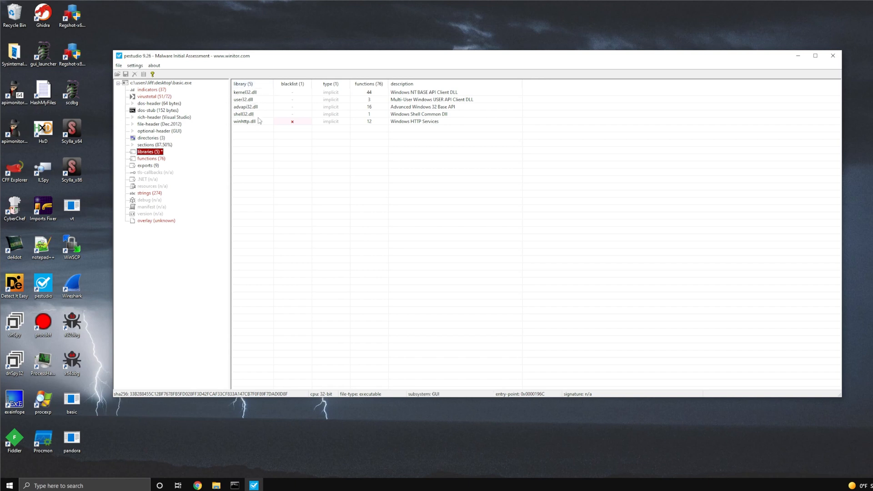
{"action": "left_click", "coordinate": [150, 160]}
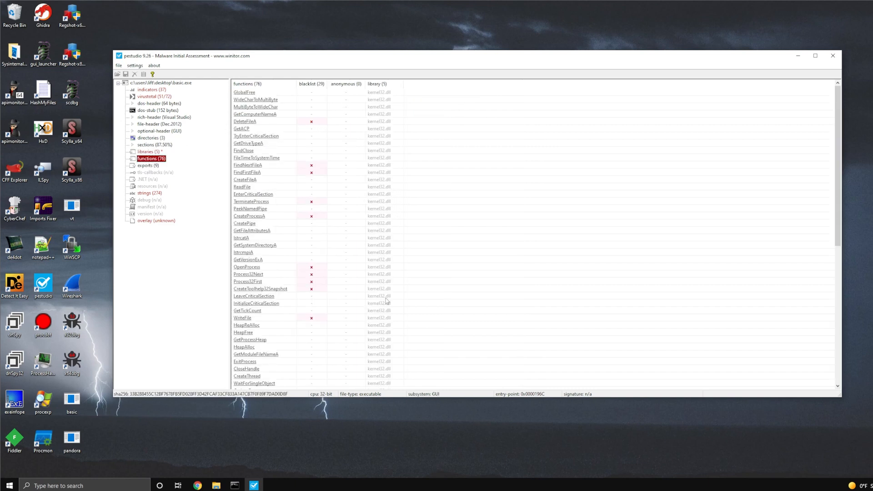
{"action": "scroll", "coordinate": [387, 287], "scroll_direction": "down", "scroll_amount": 9}
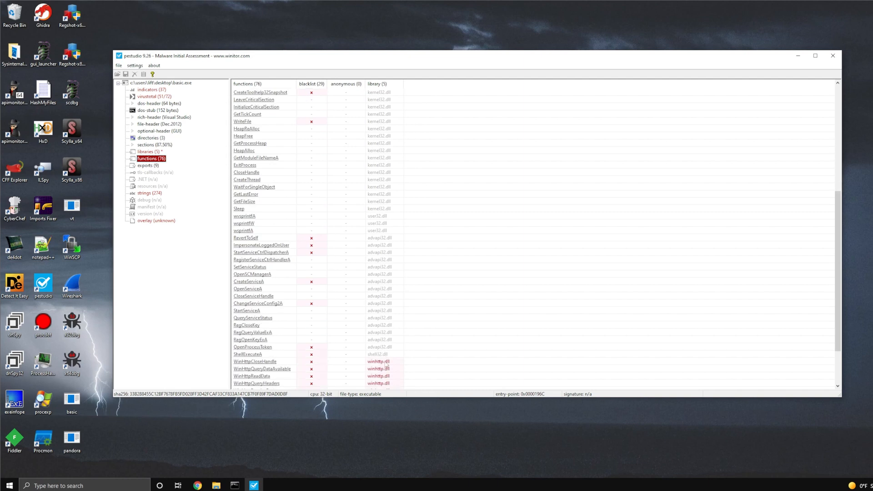
{"action": "scroll", "coordinate": [387, 364], "scroll_direction": "up", "scroll_amount": 9}
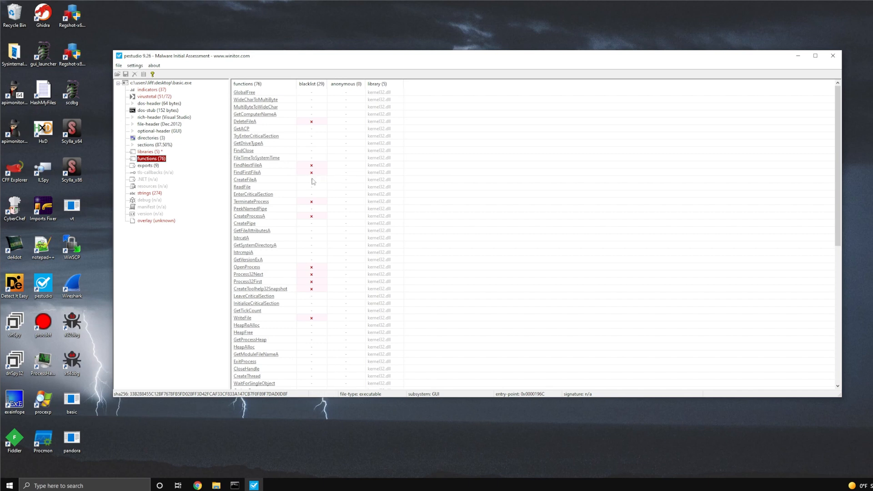
{"action": "scroll", "coordinate": [317, 179], "scroll_direction": "down", "scroll_amount": 2}
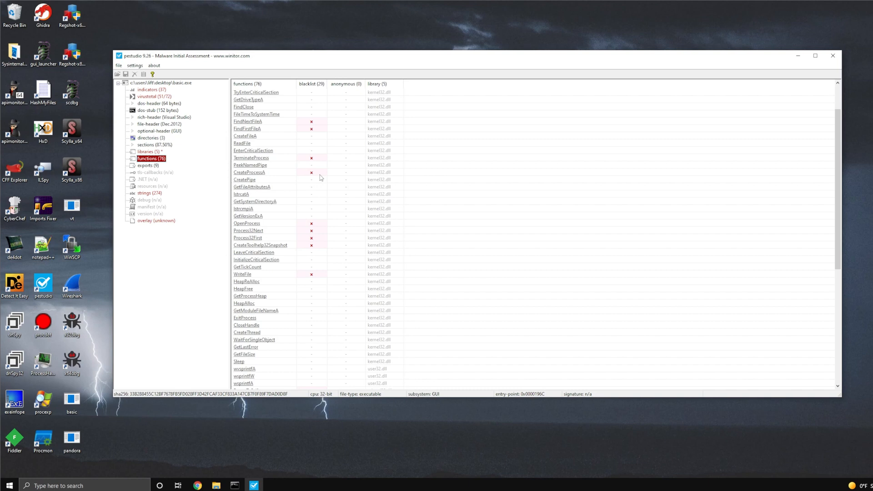
{"action": "scroll", "coordinate": [321, 178], "scroll_direction": "down", "scroll_amount": 2}
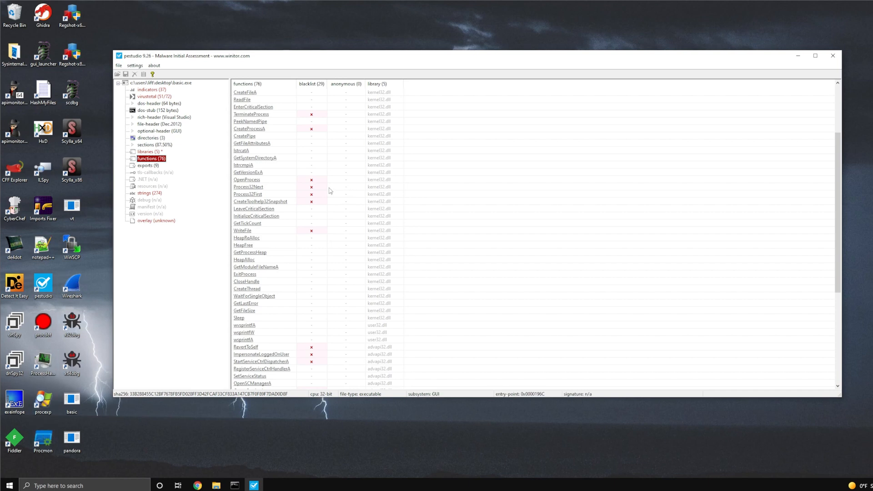
{"action": "scroll", "coordinate": [344, 271], "scroll_direction": "down", "scroll_amount": 8}
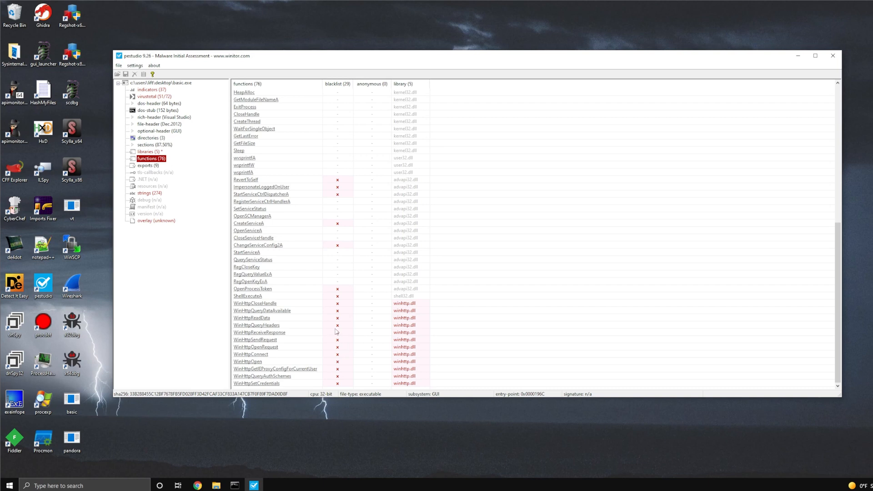
Show the strings of basic.exe and inspect the utility entries explorer.exe, "cmd.exe isn't exist Data" and POST.
{"action": "left_click", "coordinate": [149, 194]}
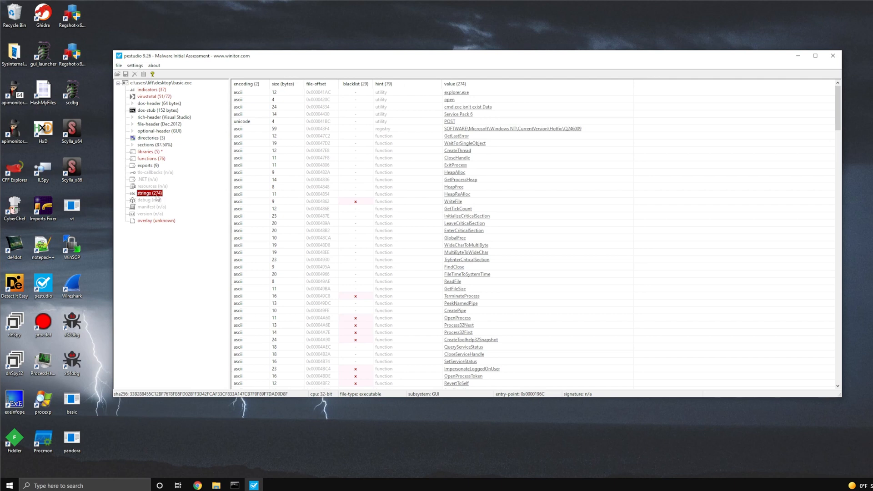
{"action": "left_click", "coordinate": [484, 92]}
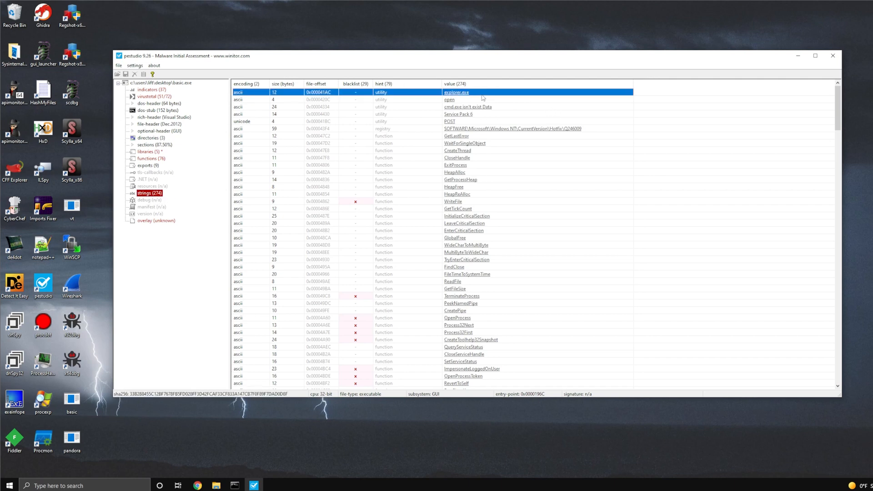
{"action": "left_click", "coordinate": [528, 107]}
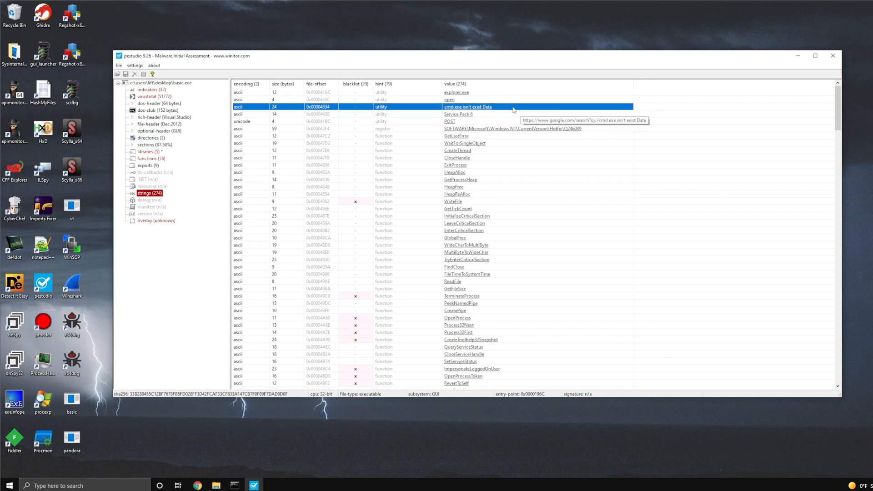
{"action": "left_click", "coordinate": [519, 121]}
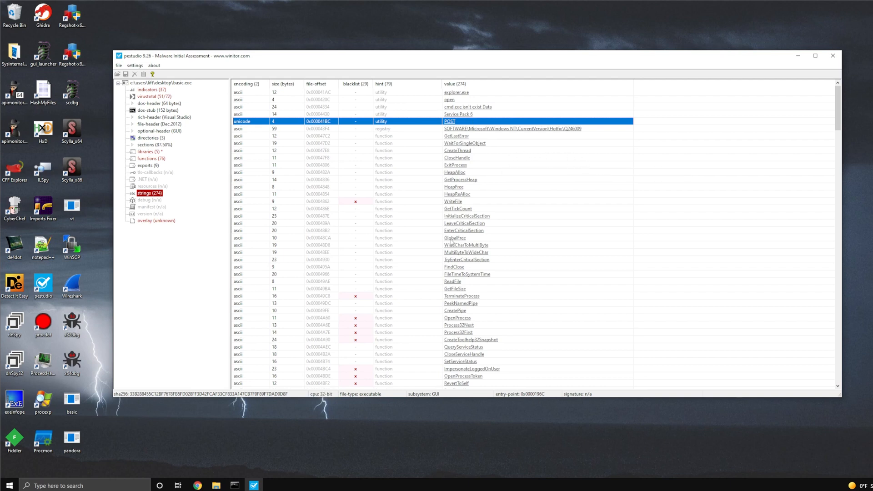
Find the file-hinted strings \cmd.exe, server_test.exe and images.defexpoindia14.com in the strings list.
{"action": "scroll", "coordinate": [411, 231], "scroll_direction": "down", "scroll_amount": 3}
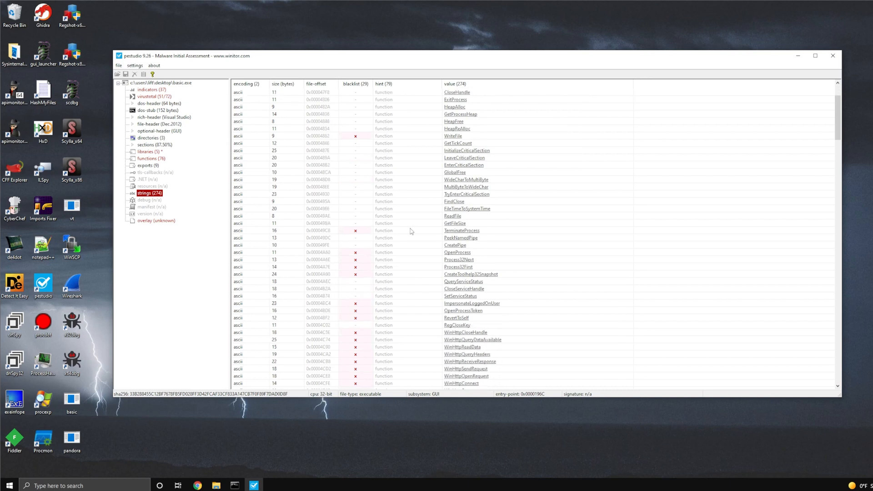
{"action": "scroll", "coordinate": [514, 230], "scroll_direction": "down", "scroll_amount": 14}
{"action": "left_click", "coordinate": [517, 225]}
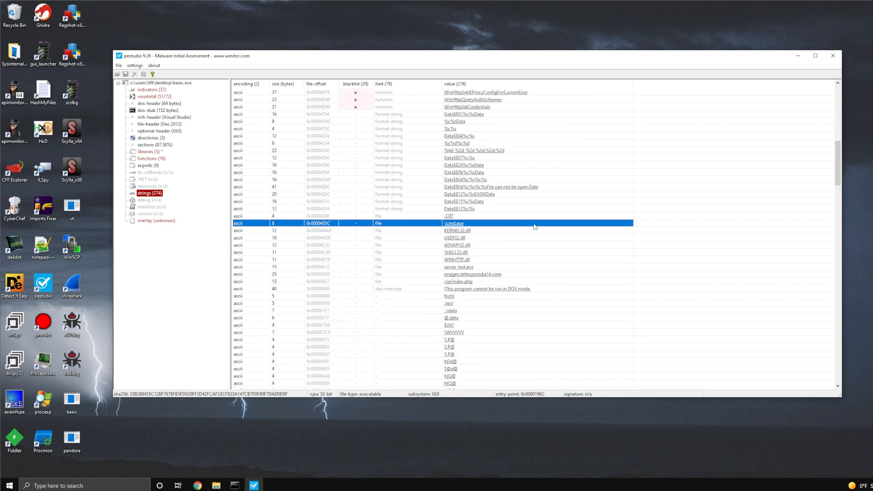
{"action": "left_click", "coordinate": [513, 267]}
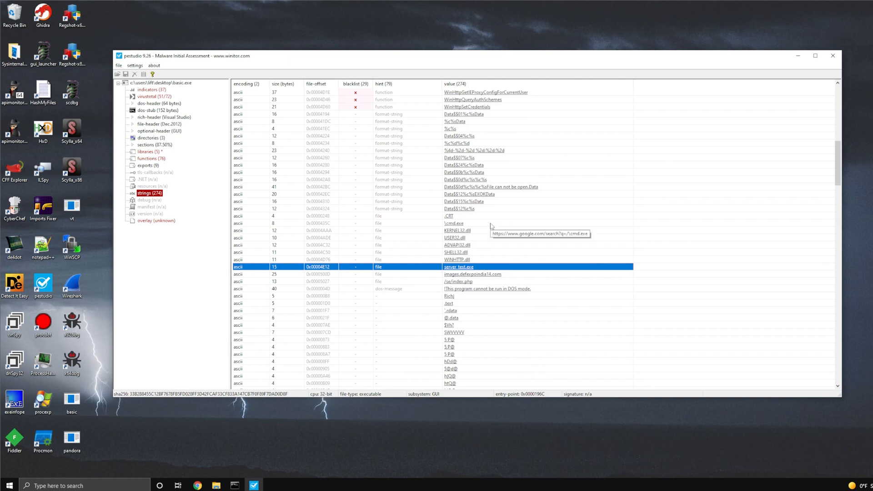
{"action": "scroll", "coordinate": [514, 241], "scroll_direction": "down", "scroll_amount": 1}
{"action": "left_click", "coordinate": [534, 254]}
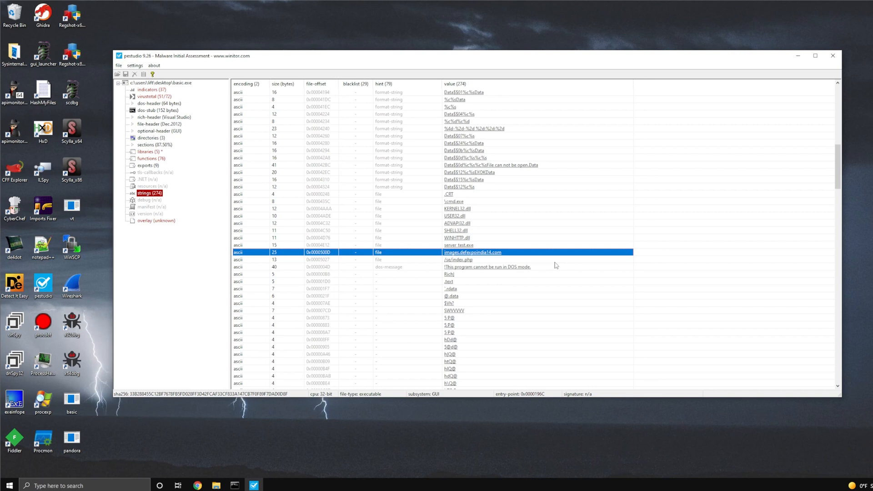
Read the unclassified strings near the end of the list and widen the value column to show the long service description.
{"action": "left_click_drag", "start_coordinate": [839, 176], "coordinate": [834, 325]}
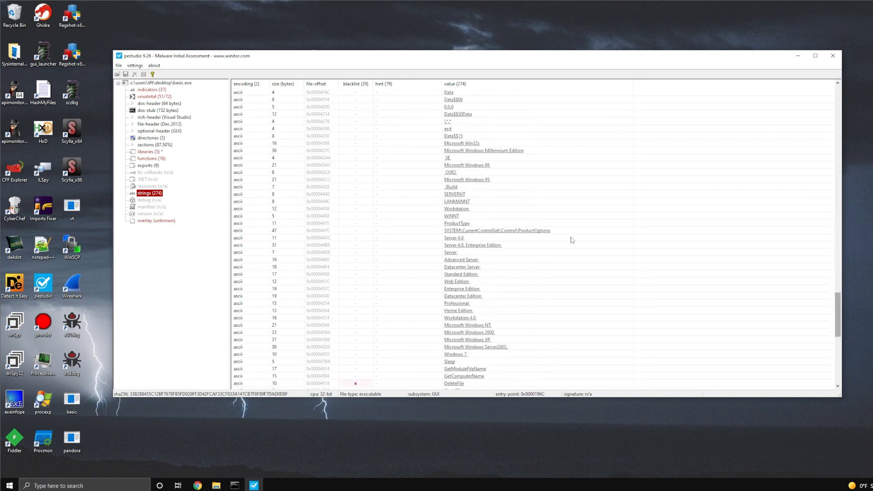
{"action": "scroll", "coordinate": [501, 179], "scroll_direction": "down", "scroll_amount": 4}
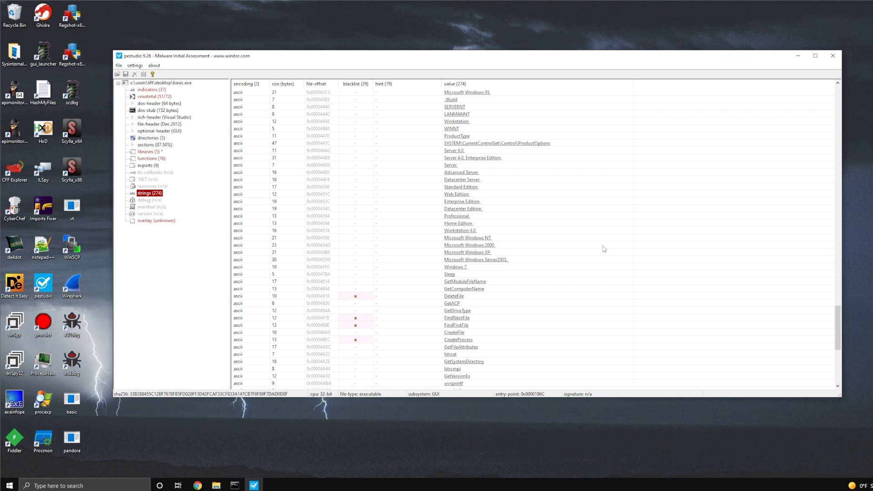
{"action": "scroll", "coordinate": [583, 249], "scroll_direction": "down", "scroll_amount": 10}
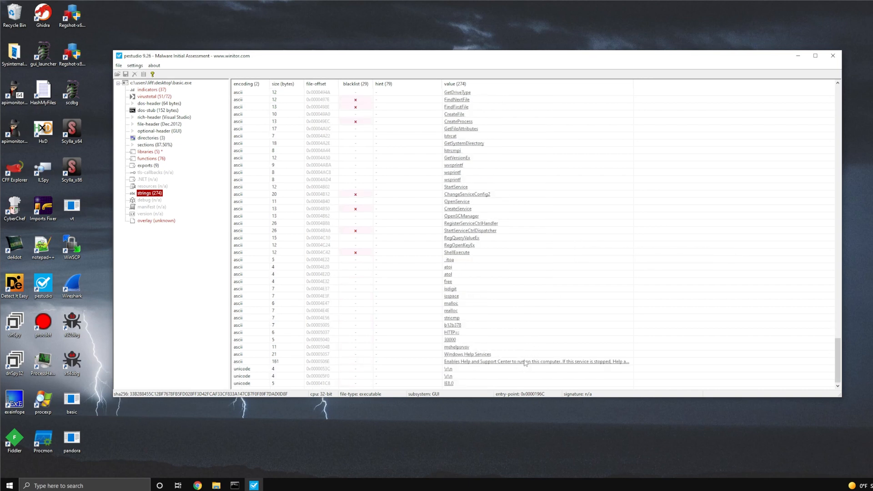
{"action": "left_click_drag", "start_coordinate": [634, 84], "coordinate": [728, 83]}
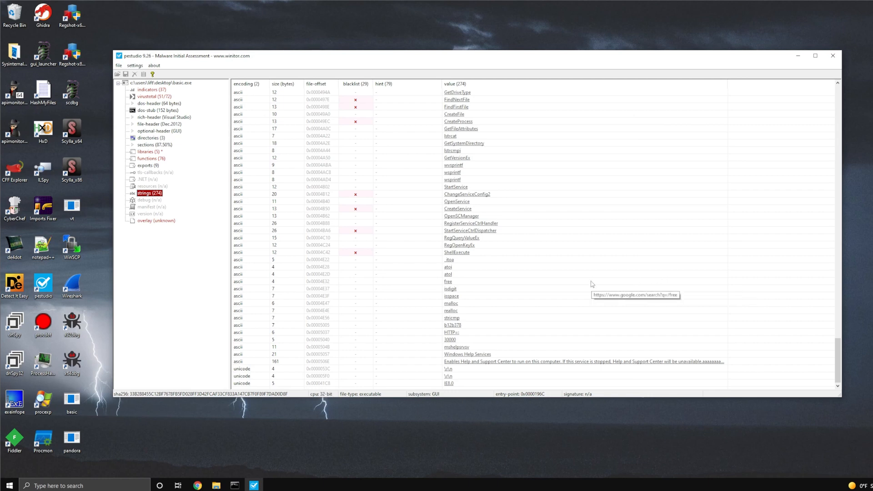
Open a Command Prompt, move its window over pestudio's lower part, and change to the SysinternalsSuite folder on the desktop.
{"action": "left_click", "coordinate": [235, 486]}
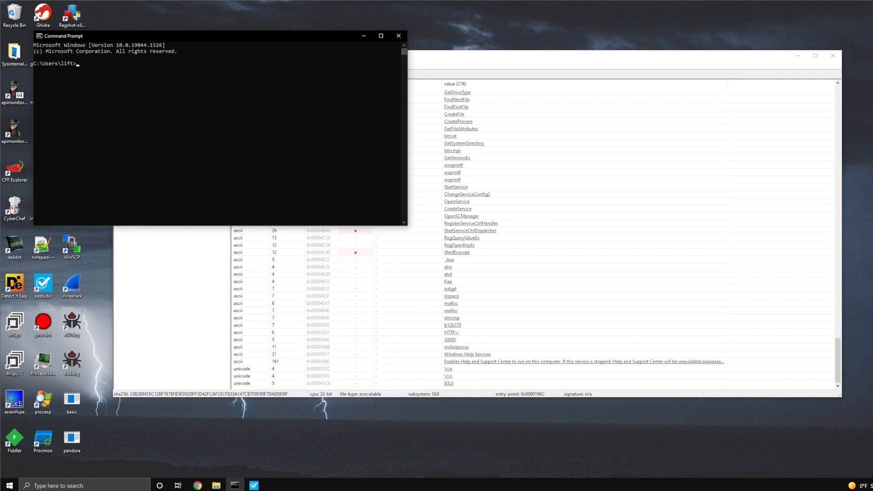
{"action": "left_click_drag", "start_coordinate": [175, 36], "coordinate": [437, 234]}
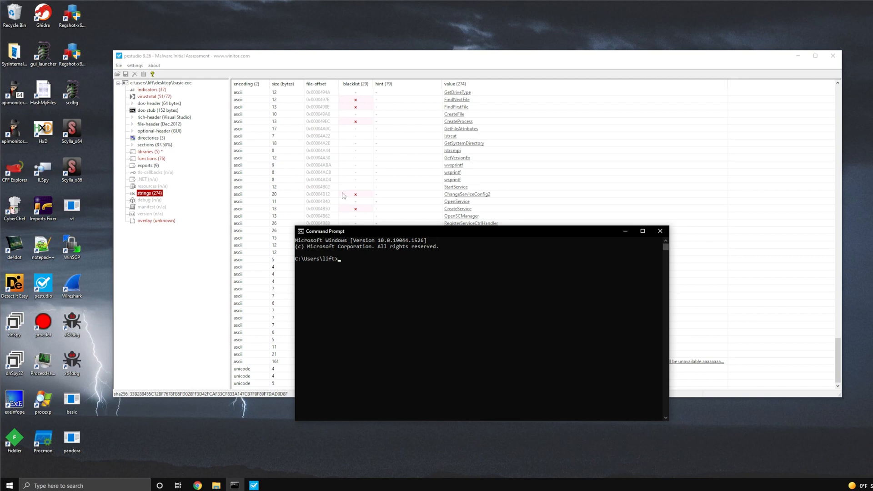
{"action": "left_click", "coordinate": [19, 55]}
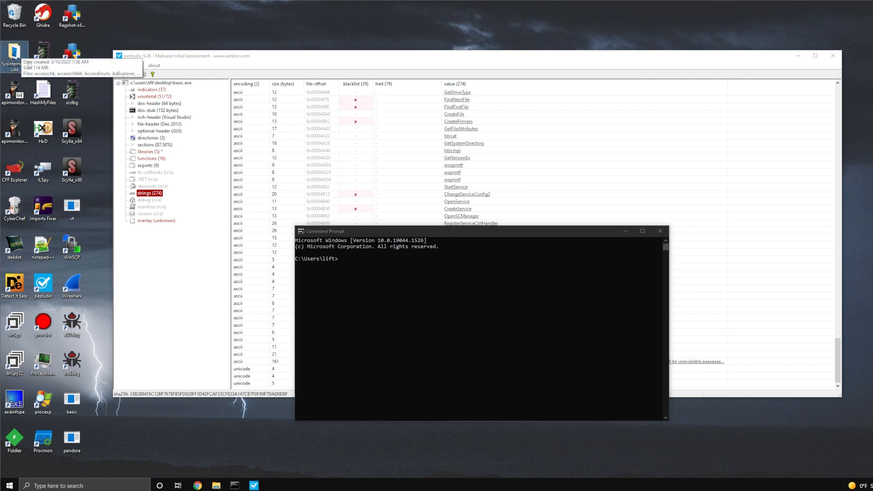
{"action": "left_click", "coordinate": [408, 271]}
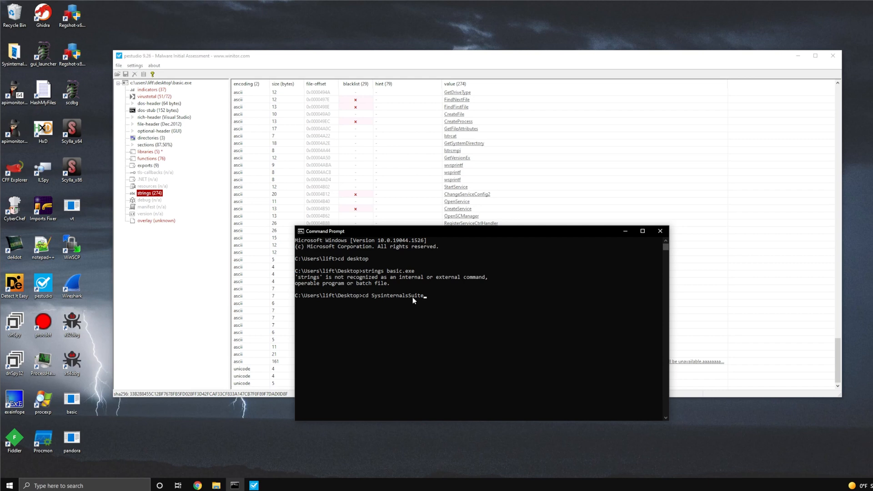
{"action": "key", "text": "Return"}
Run strings ../basic.exe and accept the Sysinternals license agreement.
{"action": "type", "text": "strings"}
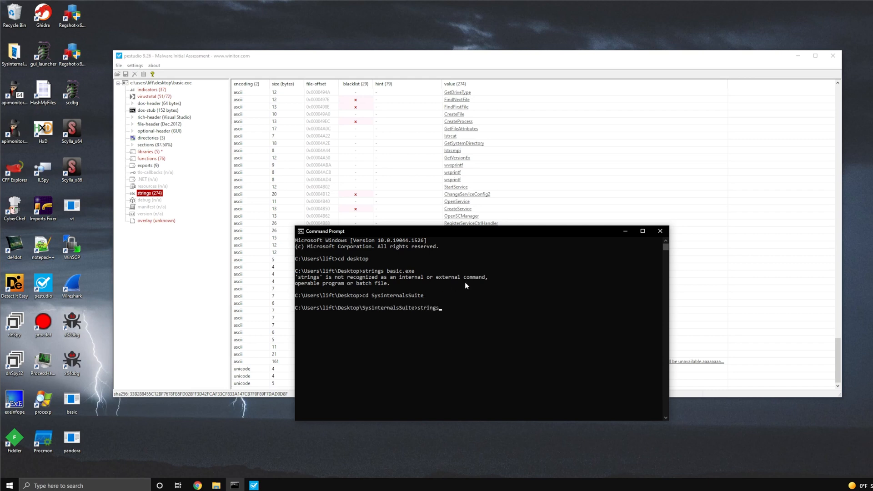
{"action": "type", "text": " ../basic.exe"}
{"action": "key", "text": "Return"}
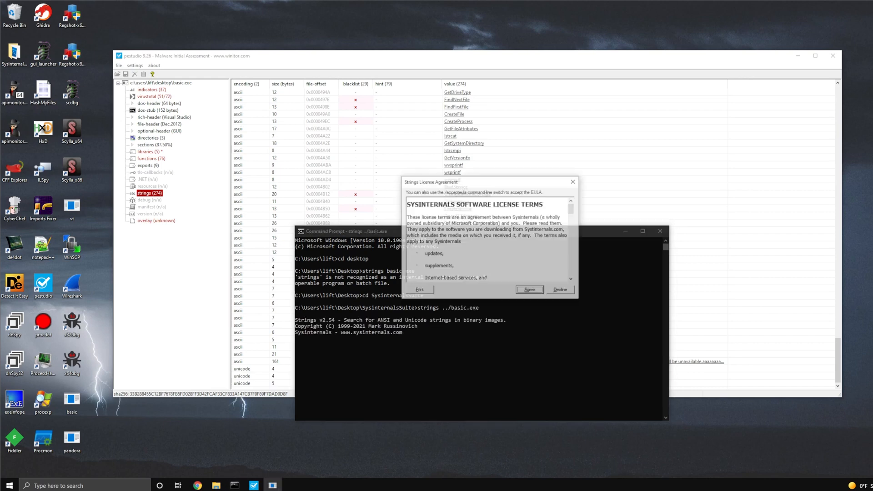
{"action": "left_click", "coordinate": [530, 291]}
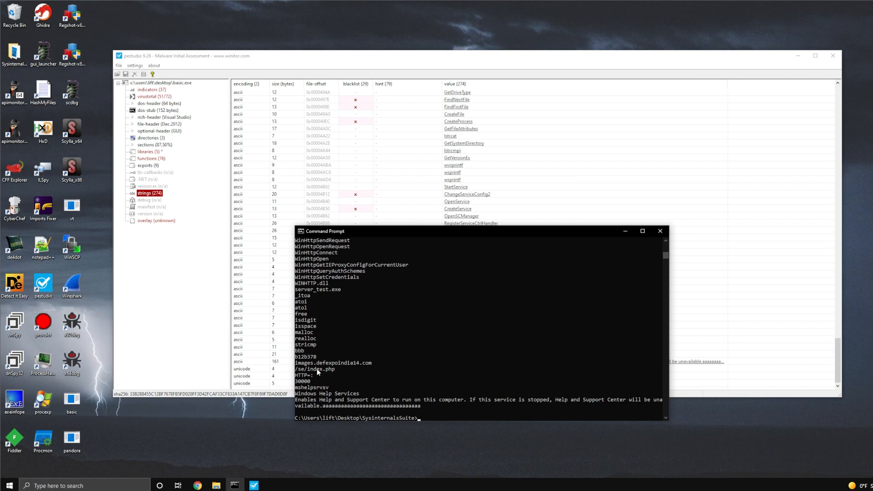
Mark images.defexpoindia14.com and /se/index.php in the Strings output, and read the API names and Windows version strings above them.
{"action": "left_click_drag", "start_coordinate": [296, 364], "coordinate": [364, 369]}
{"action": "left_click", "coordinate": [364, 370]}
{"action": "scroll", "coordinate": [340, 369], "scroll_direction": "up", "scroll_amount": 3}
{"action": "scroll", "coordinate": [340, 370], "scroll_direction": "up", "scroll_amount": 6}
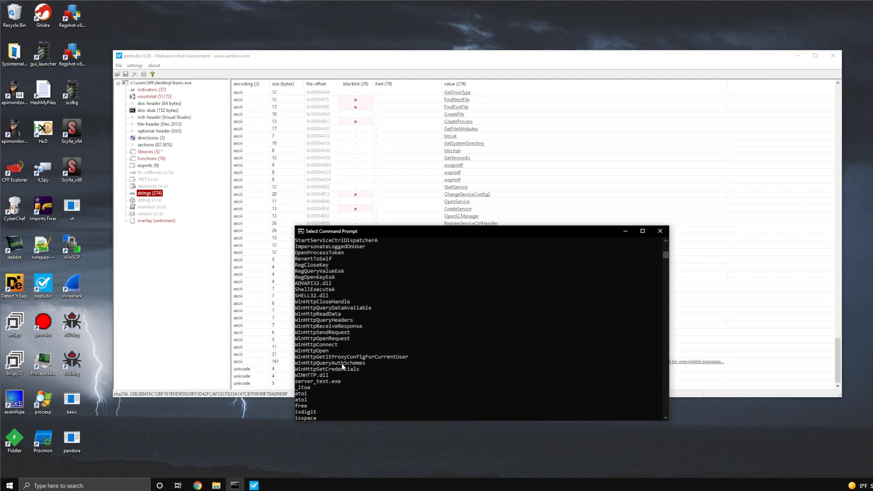
{"action": "scroll", "coordinate": [318, 357], "scroll_direction": "up", "scroll_amount": 10}
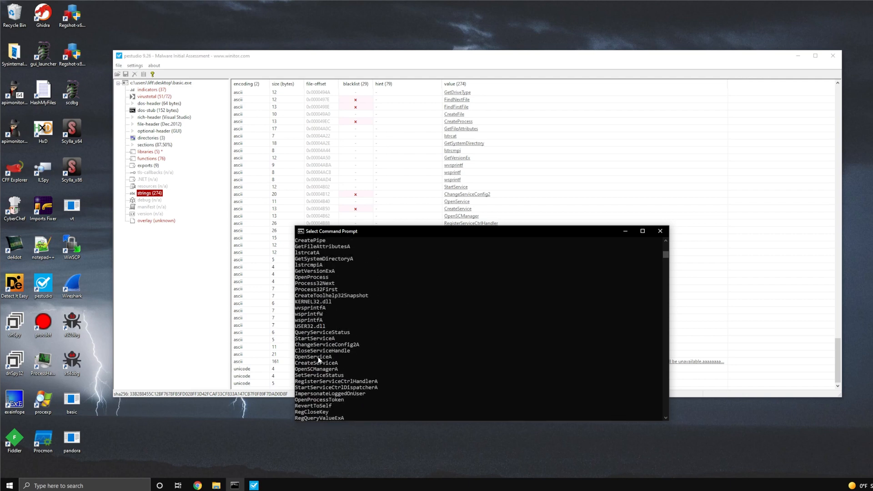
{"action": "scroll", "coordinate": [320, 359], "scroll_direction": "up", "scroll_amount": 9}
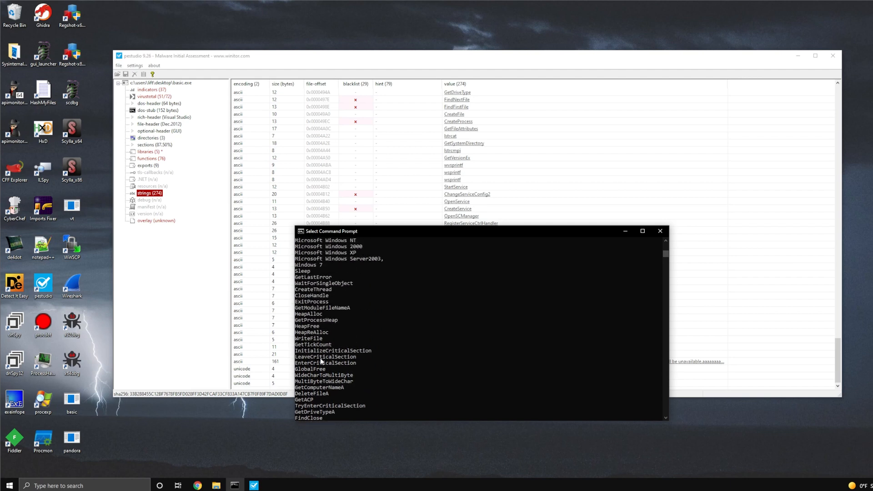
{"action": "scroll", "coordinate": [324, 346], "scroll_direction": "up", "scroll_amount": 5}
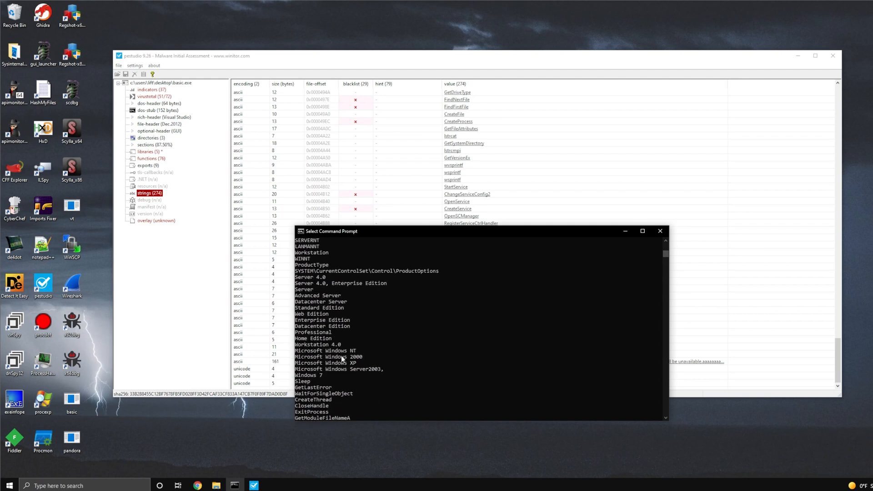
{"action": "scroll", "coordinate": [323, 357], "scroll_direction": "up", "scroll_amount": 3}
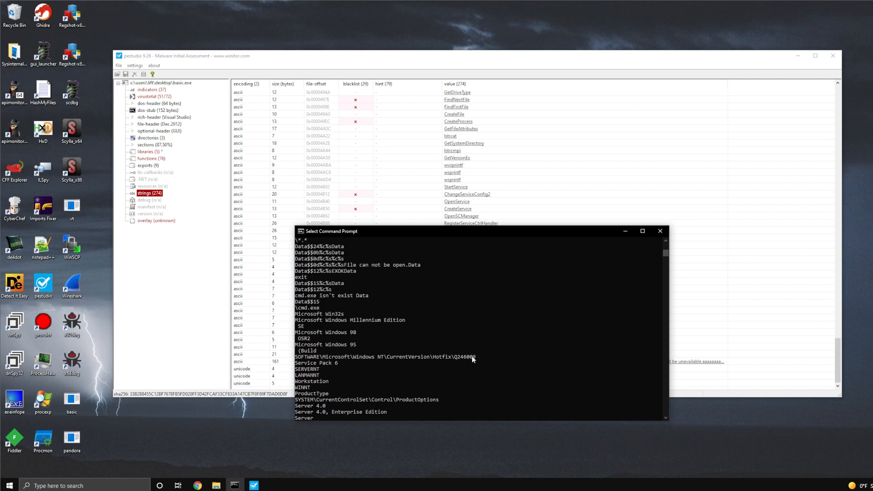
{"action": "scroll", "coordinate": [320, 354], "scroll_direction": "up", "scroll_amount": 1}
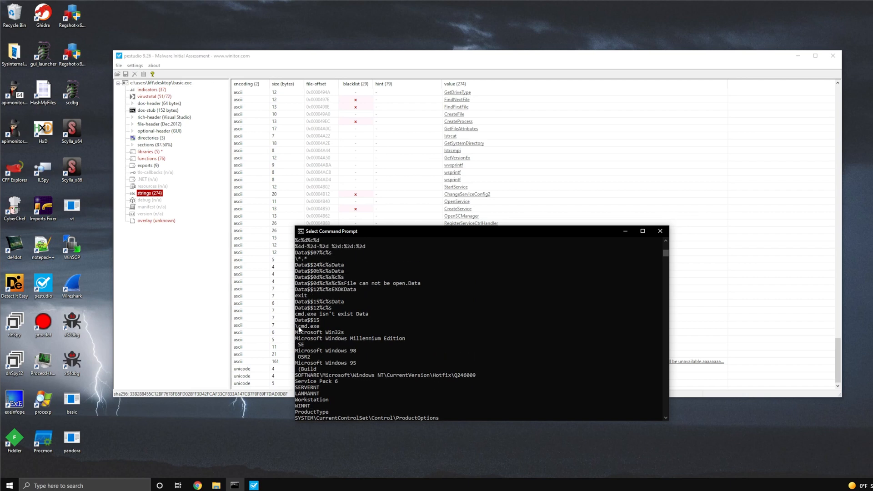
Mark the \cmd.exe and POST strings in the output and examine the Data format strings around them.
{"action": "left_click_drag", "start_coordinate": [298, 327], "coordinate": [325, 327]}
{"action": "left_click", "coordinate": [318, 327]}
{"action": "scroll", "coordinate": [317, 330], "scroll_direction": "up", "scroll_amount": 1}
{"action": "scroll", "coordinate": [318, 331], "scroll_direction": "up", "scroll_amount": 7}
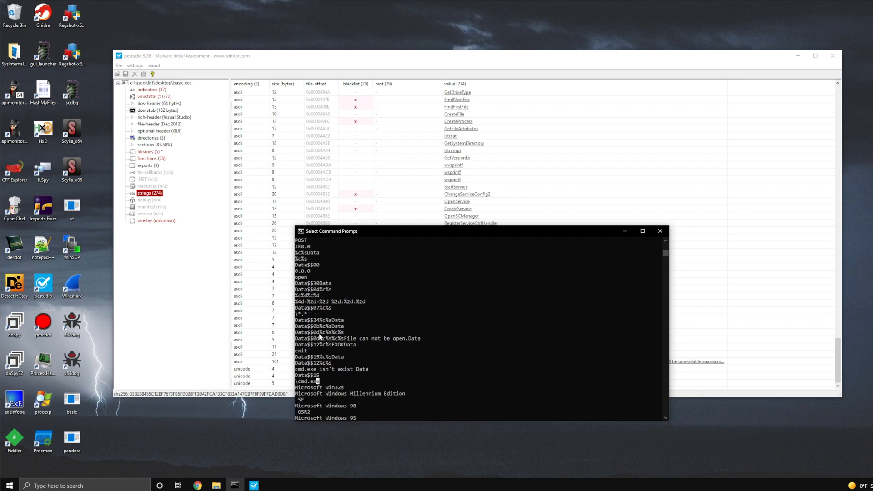
{"action": "scroll", "coordinate": [315, 353], "scroll_direction": "up", "scroll_amount": 7}
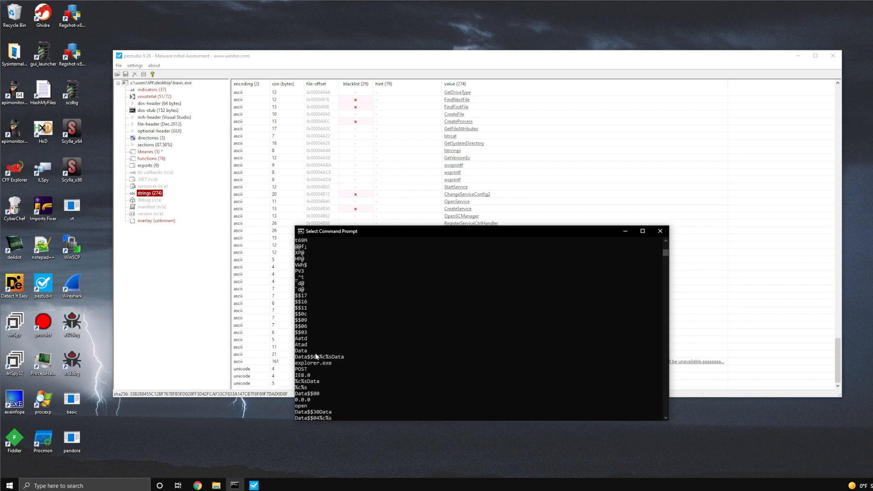
{"action": "scroll", "coordinate": [315, 353], "scroll_direction": "down", "scroll_amount": 6}
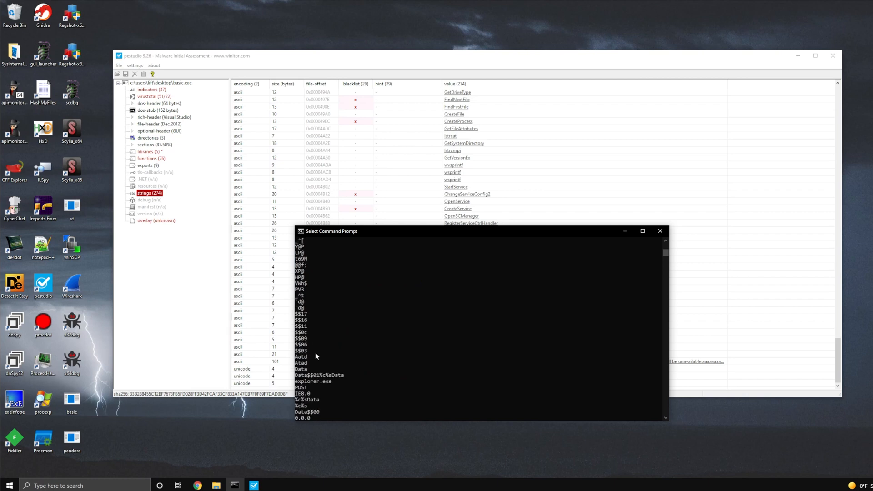
{"action": "left_click_drag", "start_coordinate": [295, 351], "coordinate": [308, 353]}
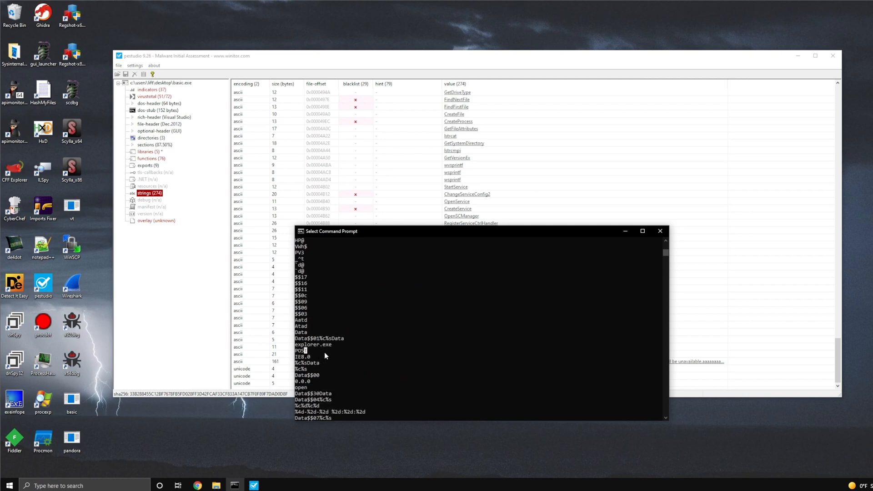
Examine the short garbled strings earlier in the output, and mark server_test.exe near its end.
{"action": "scroll", "coordinate": [334, 345], "scroll_direction": "up", "scroll_amount": 10}
{"action": "scroll", "coordinate": [334, 347], "scroll_direction": "up", "scroll_amount": 15}
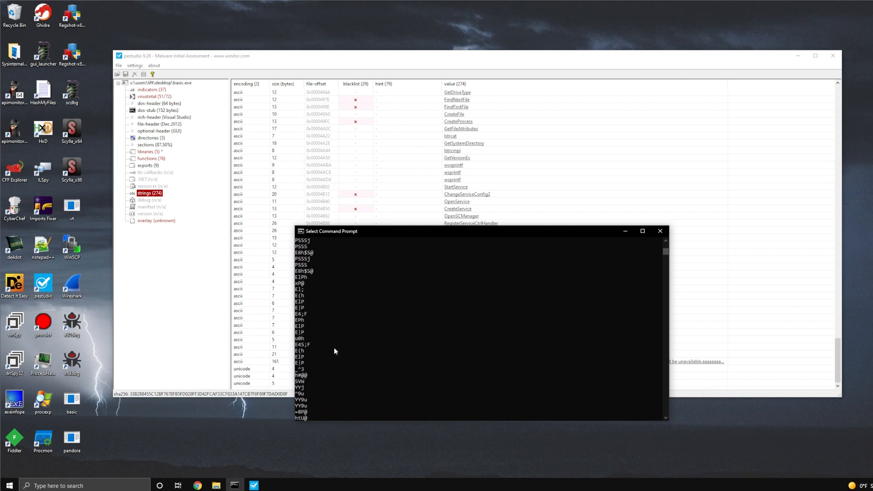
{"action": "scroll", "coordinate": [339, 348], "scroll_direction": "up", "scroll_amount": 15}
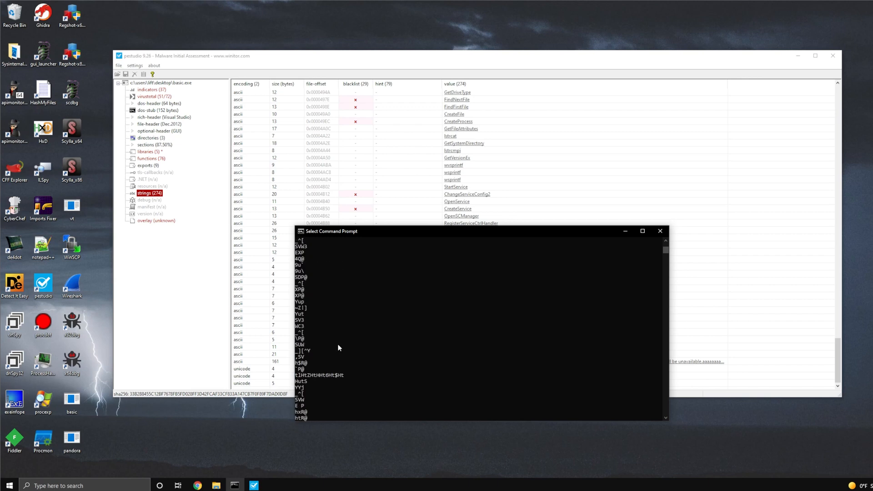
{"action": "scroll", "coordinate": [339, 348], "scroll_direction": "down", "scroll_amount": 10}
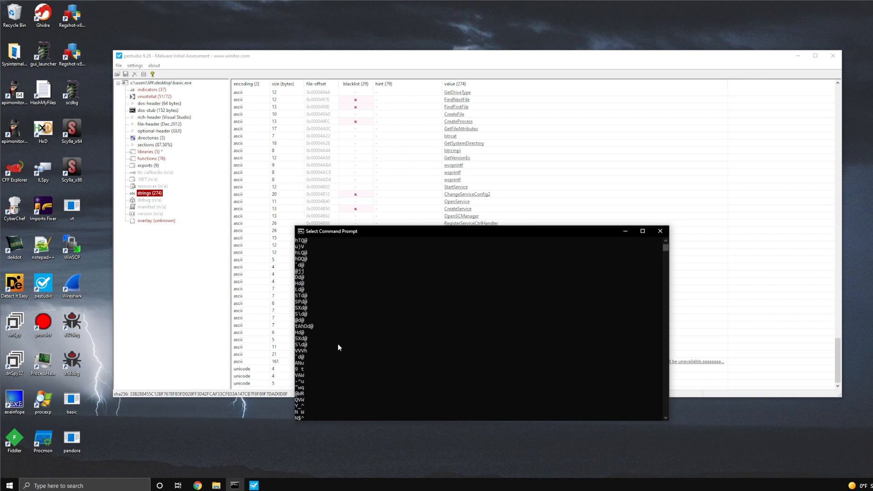
{"action": "left_click_drag", "start_coordinate": [297, 301], "coordinate": [345, 301]}
{"action": "left_click", "coordinate": [342, 302]}
{"action": "left_click", "coordinate": [361, 302]}
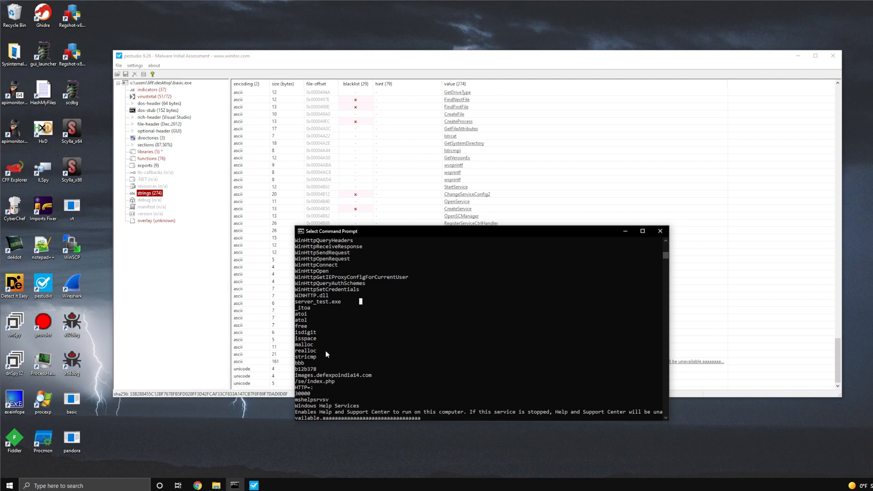
Mark the 30000 string near the end of the output and the Sleep function name below the Windows version strings.
{"action": "scroll", "coordinate": [326, 355], "scroll_direction": "up", "scroll_amount": 10}
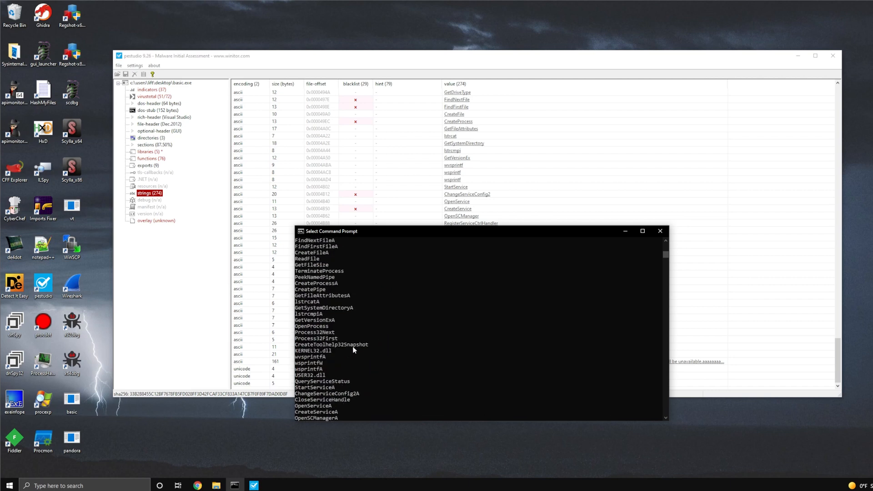
{"action": "scroll", "coordinate": [353, 350], "scroll_direction": "down", "scroll_amount": 10}
{"action": "left_click_drag", "start_coordinate": [296, 377], "coordinate": [310, 378]}
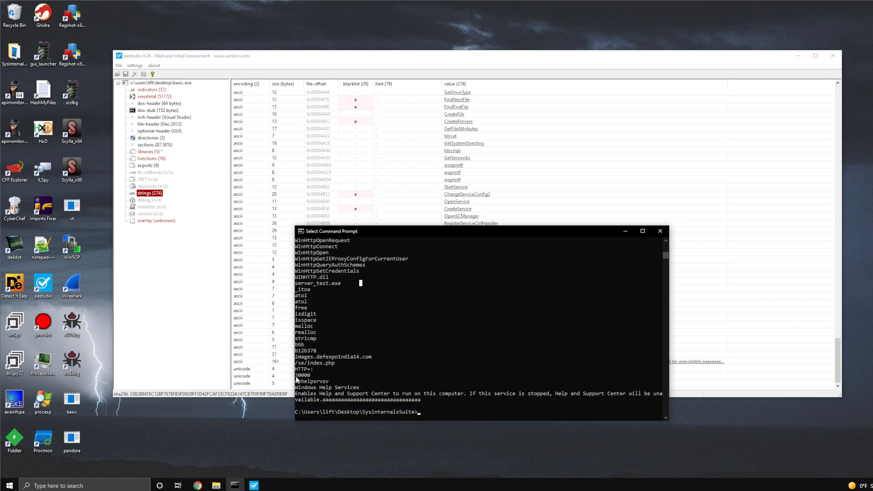
{"action": "left_click", "coordinate": [310, 378]}
{"action": "scroll", "coordinate": [371, 368], "scroll_direction": "up", "scroll_amount": 10}
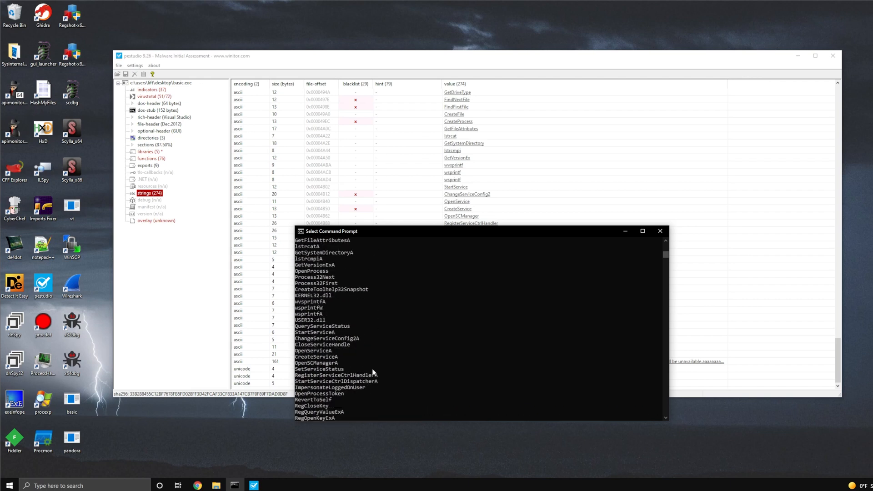
{"action": "scroll", "coordinate": [373, 372], "scroll_direction": "up", "scroll_amount": 4}
{"action": "scroll", "coordinate": [374, 372], "scroll_direction": "up", "scroll_amount": 8}
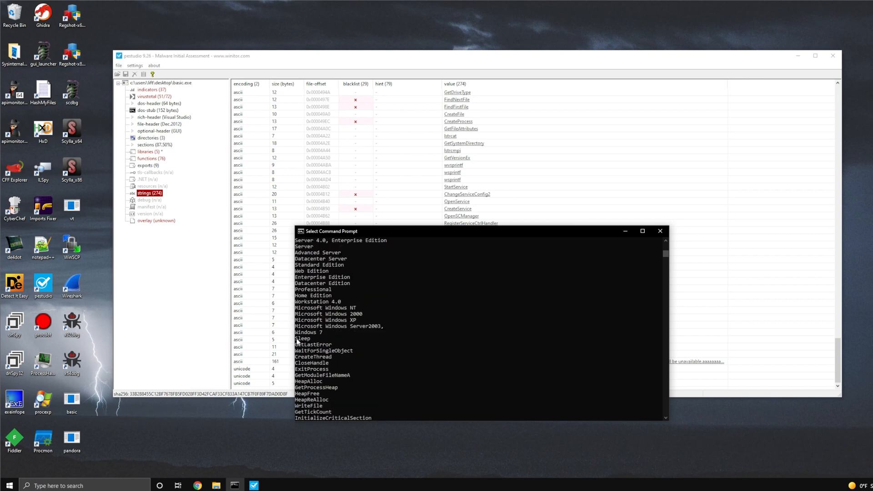
{"action": "left_click_drag", "start_coordinate": [295, 339], "coordinate": [310, 341]}
{"action": "left_click", "coordinate": [310, 340]}
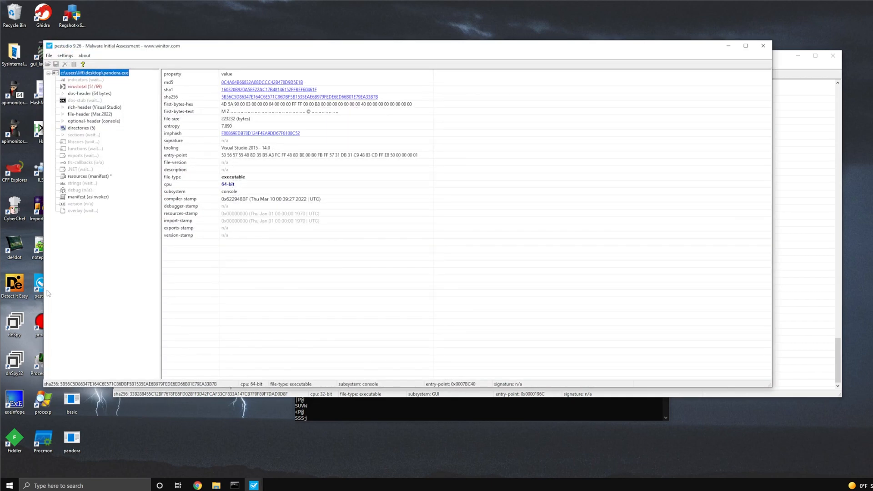
Arrange the basic.exe and pandora.exe pestudio windows so they overlap with both remaining reachable, and compare their file properties.
{"action": "left_click", "coordinate": [326, 394]}
{"action": "left_click_drag", "start_coordinate": [361, 56], "coordinate": [389, 49]}
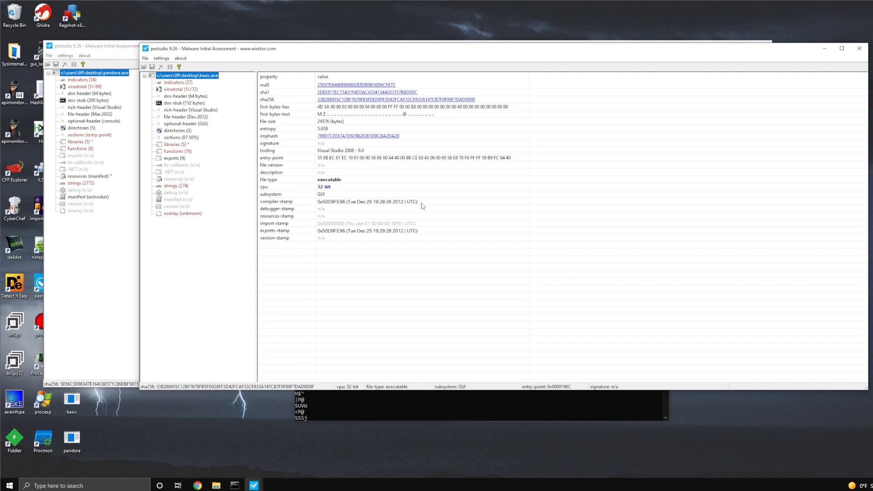
{"action": "left_click_drag", "start_coordinate": [321, 42], "coordinate": [344, 57]}
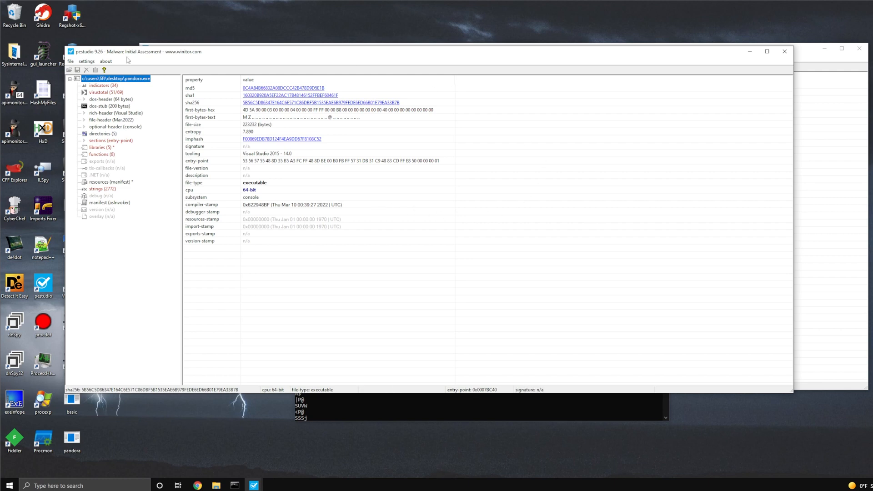
Review the VirusTotal detections of pandora.exe and compare its sections with those of basic.exe.
{"action": "left_click", "coordinate": [114, 94]}
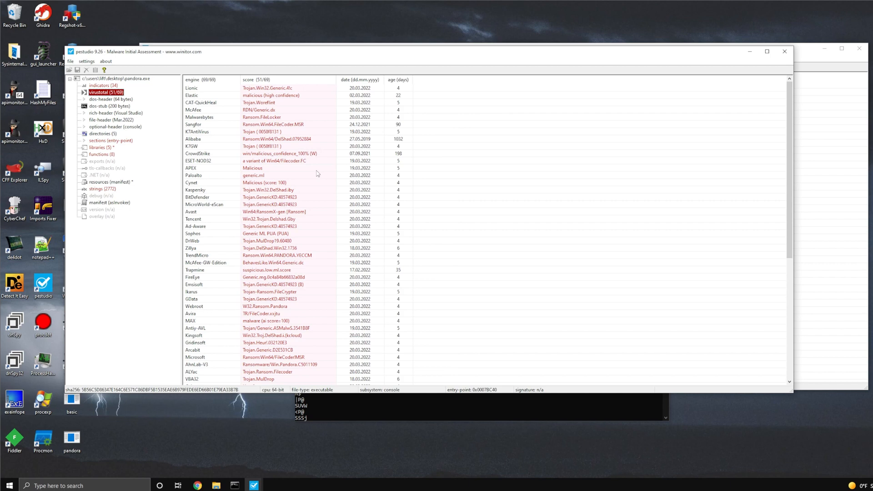
{"action": "left_click", "coordinate": [131, 142]}
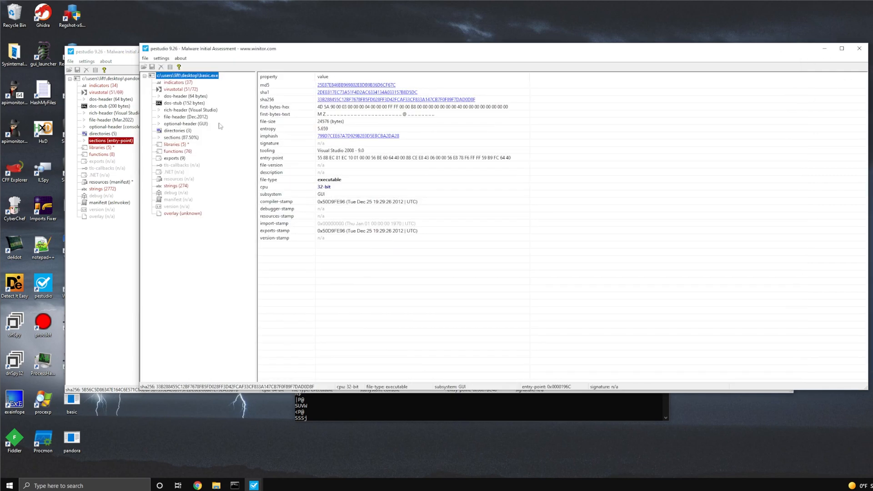
{"action": "left_click", "coordinate": [815, 59]}
{"action": "left_click", "coordinate": [194, 142]}
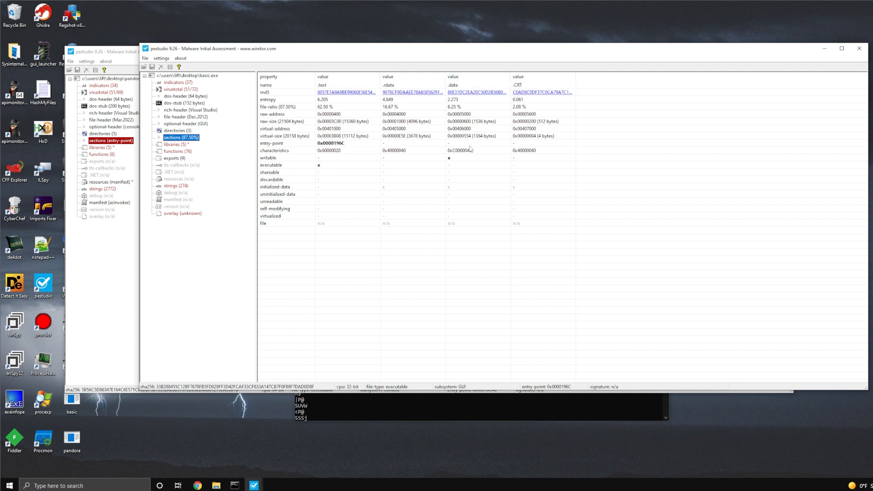
{"action": "left_click", "coordinate": [120, 53]}
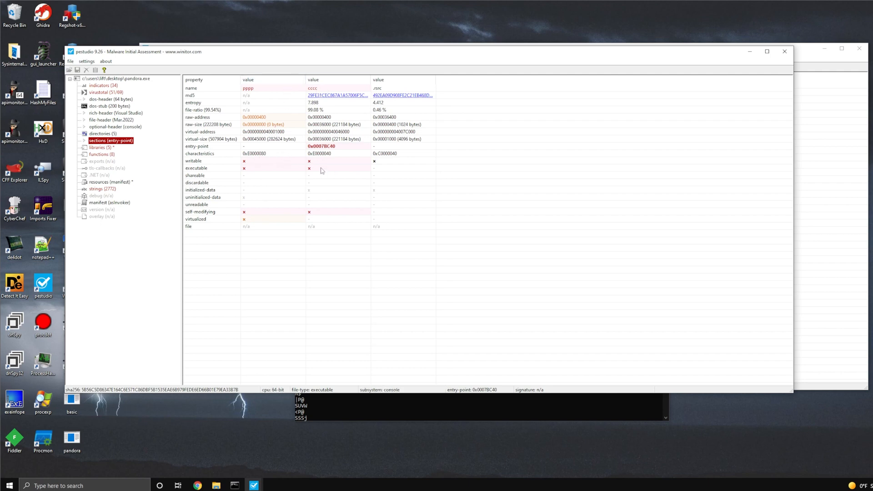
Compare the imported libraries of pandora.exe with those of basic.exe.
{"action": "left_click", "coordinate": [120, 78]}
{"action": "left_click", "coordinate": [111, 148]}
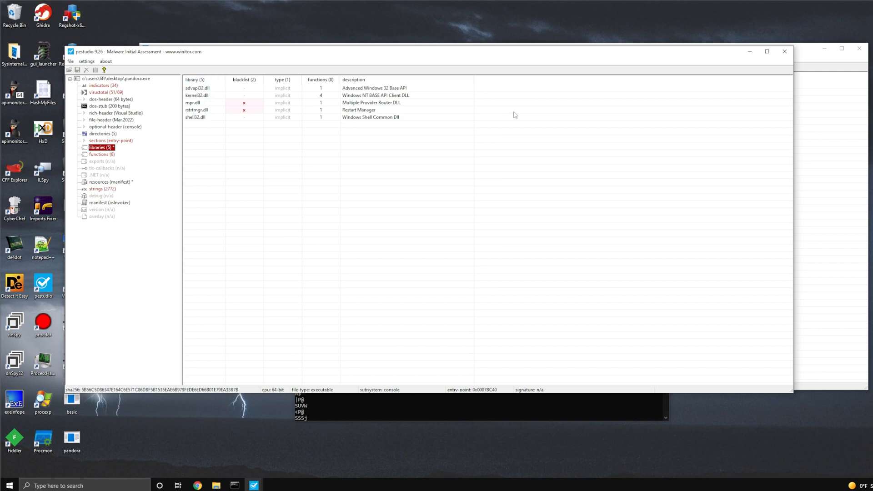
{"action": "left_click", "coordinate": [823, 137]}
{"action": "left_click", "coordinate": [177, 145]}
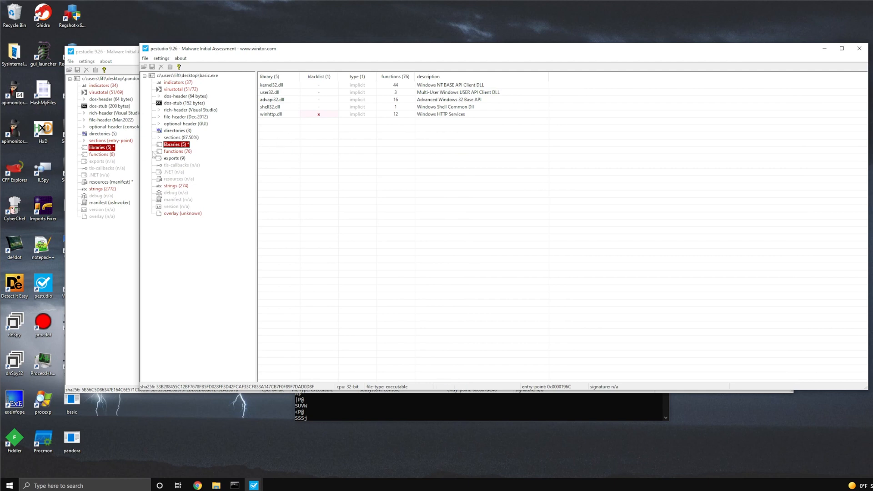
Examine the imported functions of pandora.exe, switching briefly to basic.exe for comparison.
{"action": "left_click", "coordinate": [111, 155]}
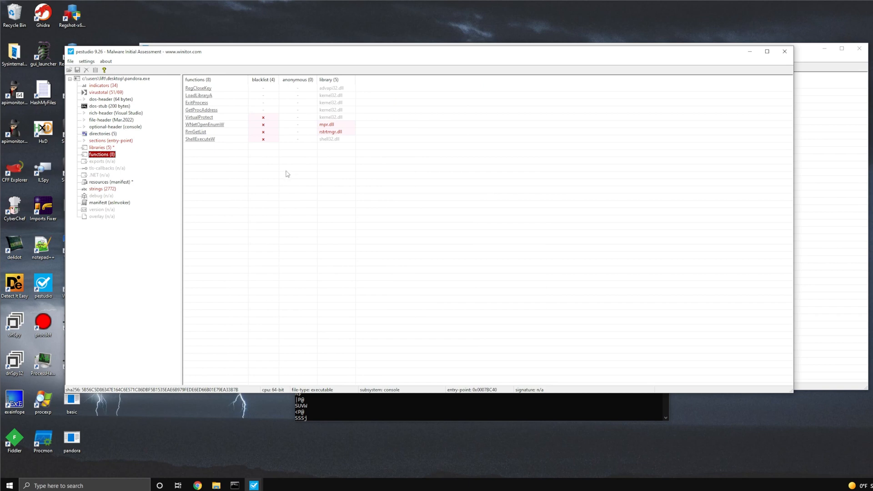
{"action": "left_click", "coordinate": [799, 62]}
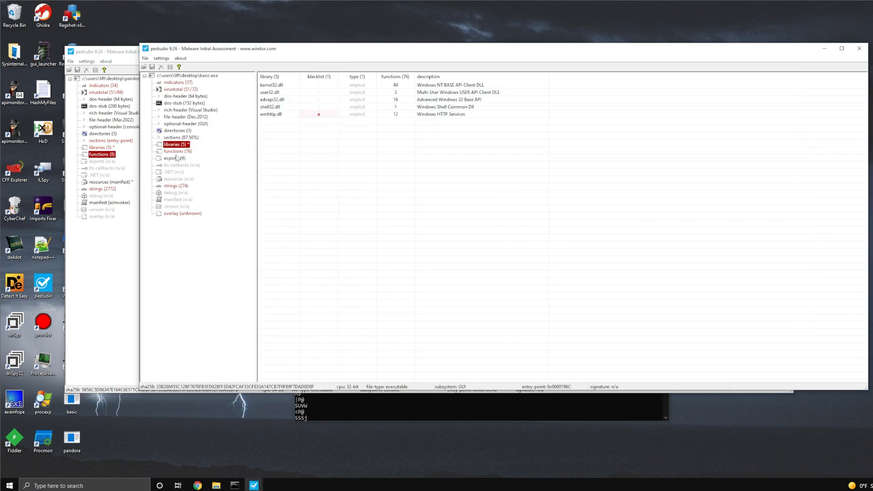
{"action": "left_click", "coordinate": [119, 55]}
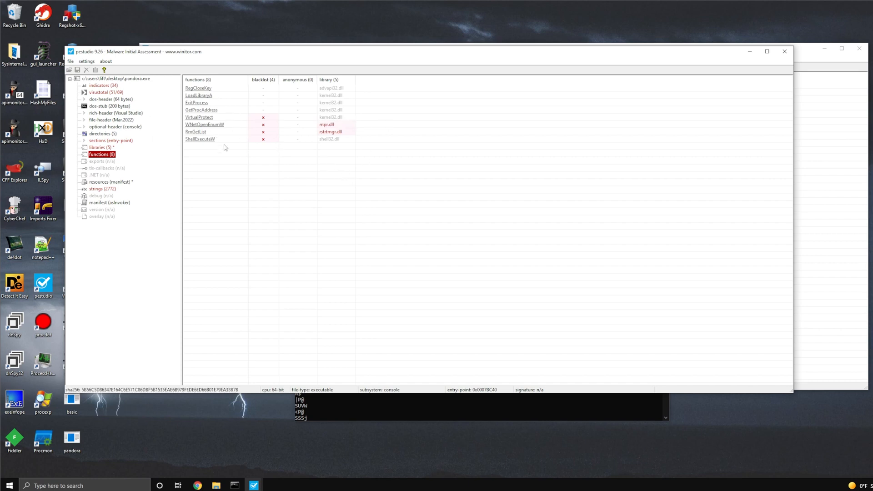
Examine the strings of pandora.exe from start to end for readable text and API names, and return to the list's beginning.
{"action": "left_click", "coordinate": [102, 188]}
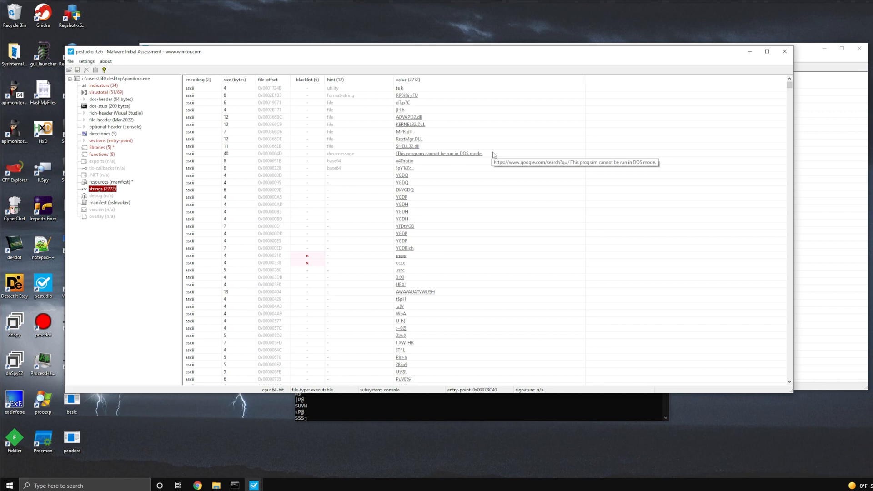
{"action": "scroll", "coordinate": [418, 236], "scroll_direction": "down", "scroll_amount": 5}
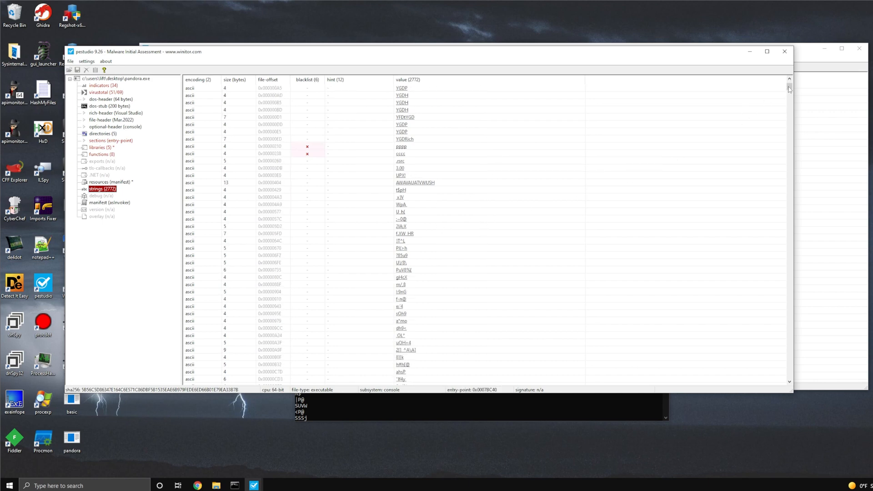
{"action": "left_click_drag", "start_coordinate": [790, 88], "coordinate": [779, 281]}
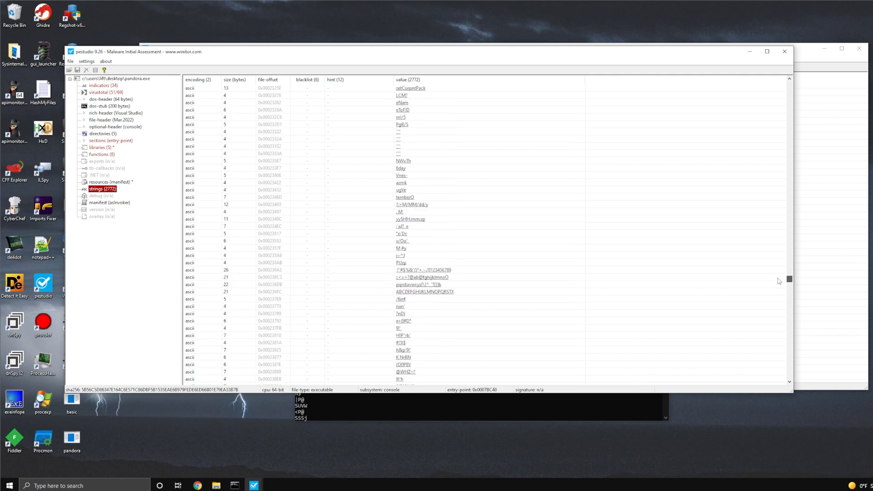
{"action": "scroll", "coordinate": [779, 281], "scroll_direction": "down", "scroll_amount": 6}
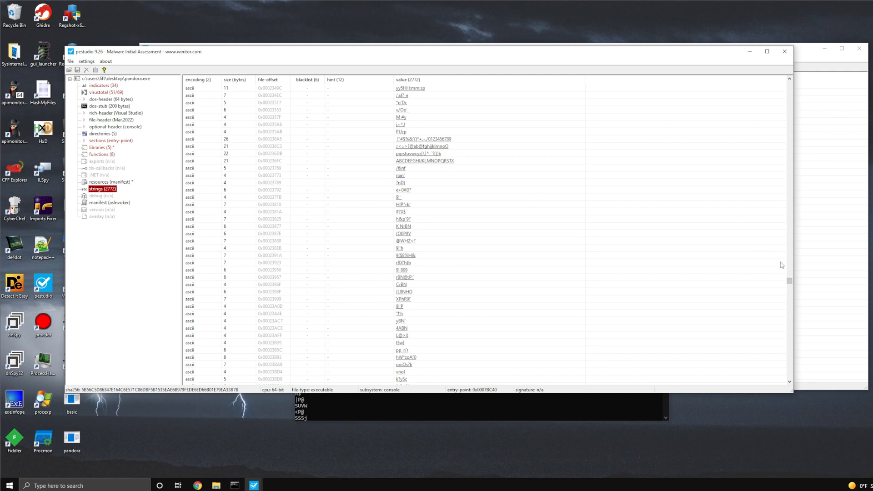
{"action": "left_click_drag", "start_coordinate": [789, 281], "coordinate": [789, 376]}
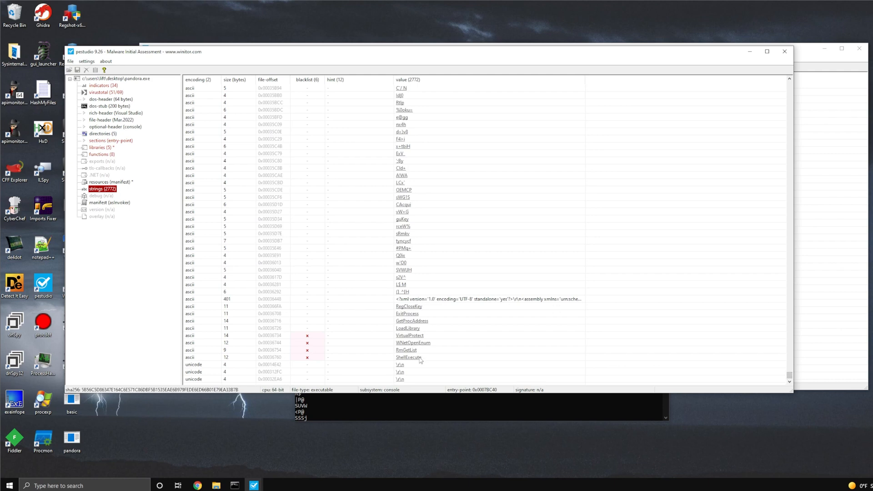
{"action": "scroll", "coordinate": [420, 359], "scroll_direction": "up", "scroll_amount": 8}
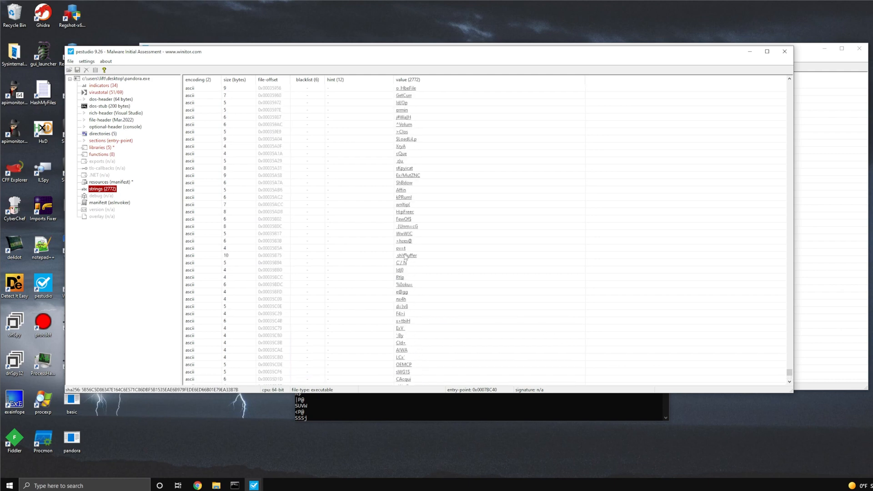
{"action": "scroll", "coordinate": [423, 273], "scroll_direction": "up", "scroll_amount": 3}
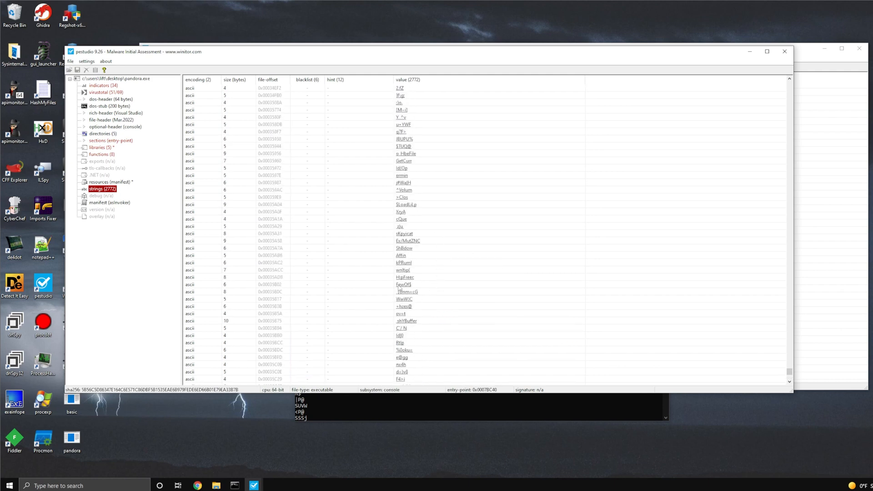
{"action": "key", "text": "Home"}
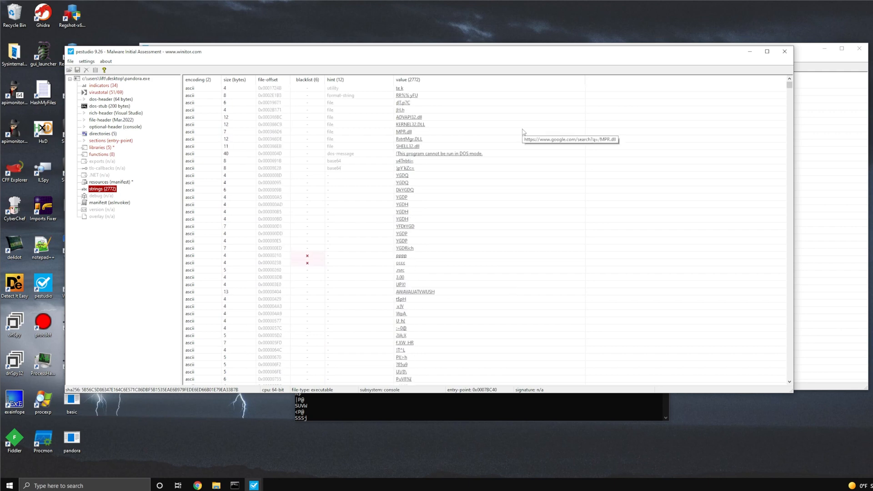